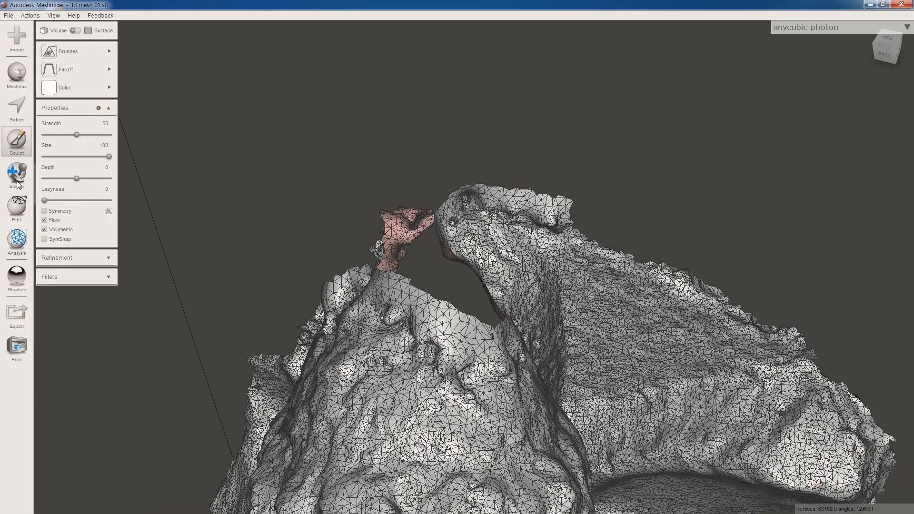
Select the ragged strip along the veil's upper edge with the SphereDisc Brush
{"action": "left_click", "coordinate": [16, 108]}
{"action": "left_click", "coordinate": [71, 76]}
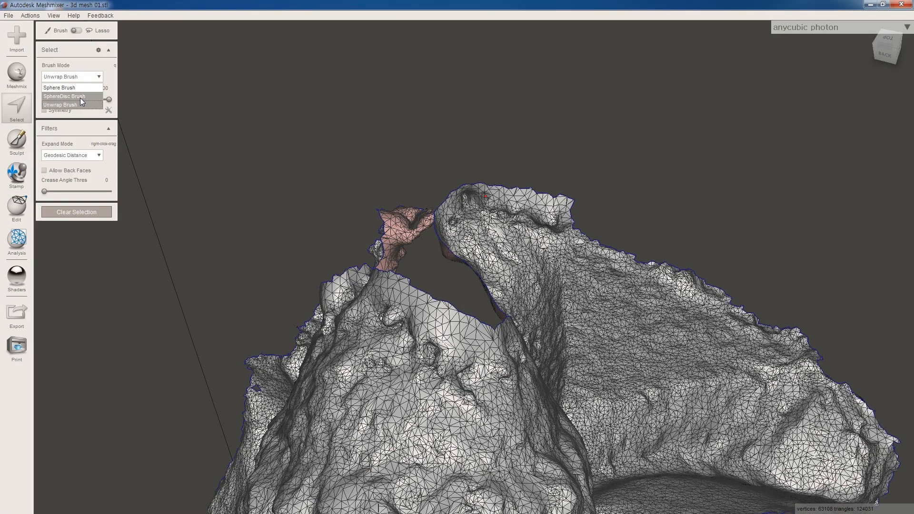
{"action": "left_click", "coordinate": [80, 97]}
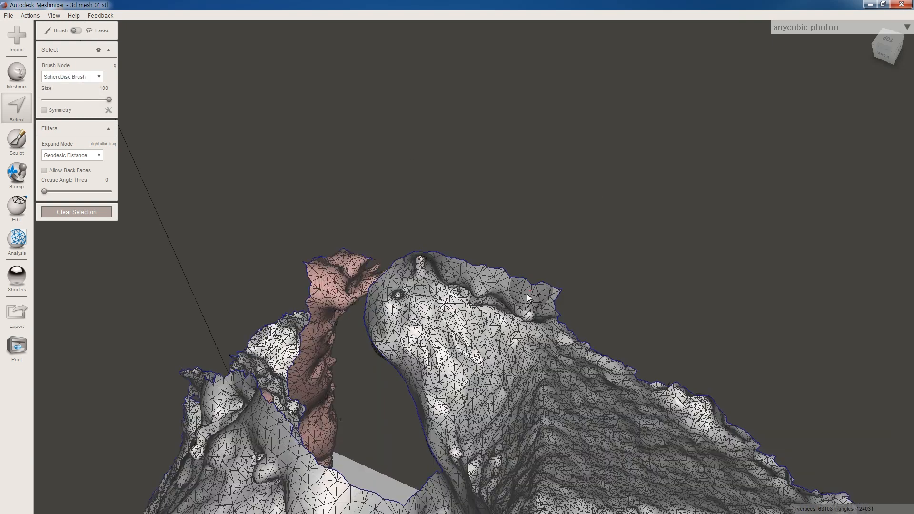
{"action": "middle_click_drag", "start_coordinate": [527, 293], "coordinate": [530, 292]}
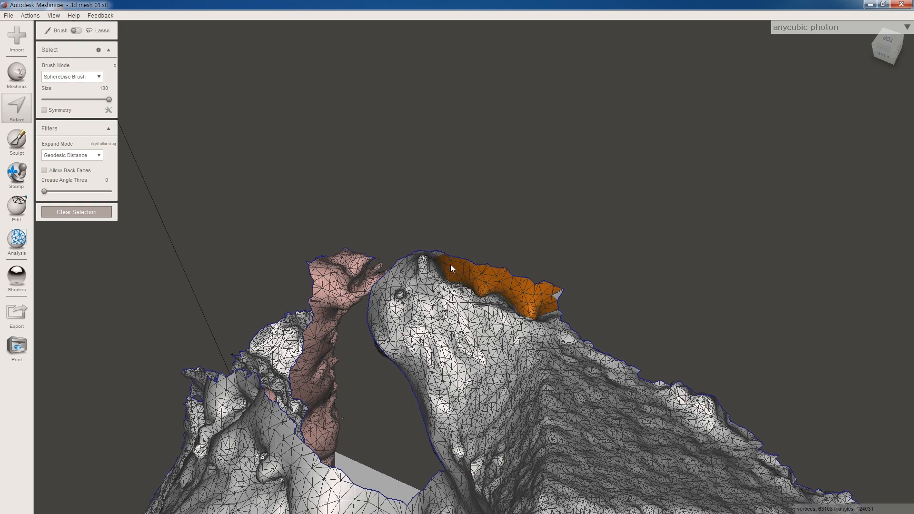
{"action": "left_click_drag", "start_coordinate": [539, 304], "coordinate": [553, 305]}
{"action": "mouse_move", "coordinate": [640, 307]}
{"action": "right_mouse_down"}
{"action": "mouse_move", "coordinate": [646, 282]}
{"action": "mouse_move", "coordinate": [339, 48]}
{"action": "right_mouse_up"}
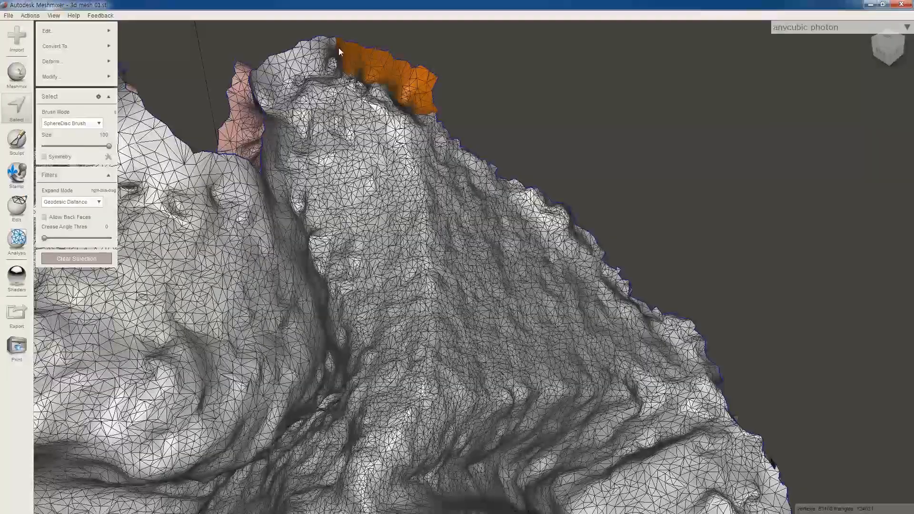
{"action": "mouse_move", "coordinate": [338, 49]}
{"action": "left_mouse_down"}
{"action": "mouse_move", "coordinate": [269, 60]}
{"action": "mouse_move", "coordinate": [300, 48]}
{"action": "mouse_move", "coordinate": [291, 69]}
{"action": "mouse_move", "coordinate": [327, 68]}
{"action": "mouse_move", "coordinate": [335, 58]}
{"action": "left_mouse_up"}
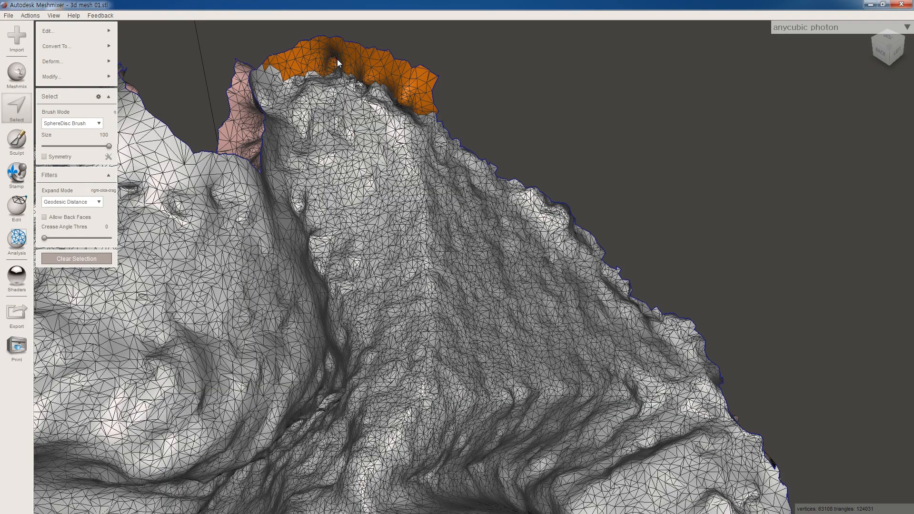
Extend the selection through the notch between veil and head and around the open rim of the head's crown
{"action": "left_click_drag", "start_coordinate": [275, 91], "coordinate": [373, 162], "text": "alt"}
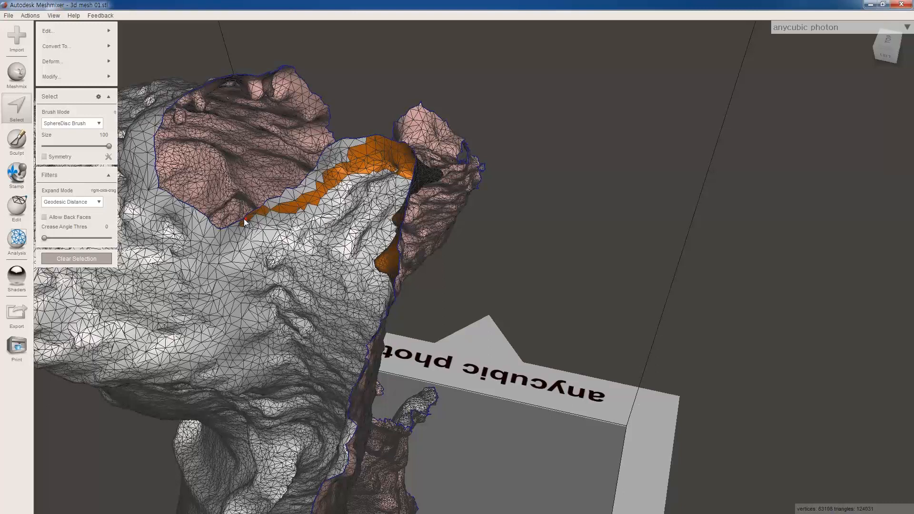
{"action": "mouse_move", "coordinate": [277, 210]}
{"action": "left_mouse_down"}
{"action": "mouse_move", "coordinate": [321, 166]}
{"action": "mouse_move", "coordinate": [399, 190]}
{"action": "mouse_move", "coordinate": [418, 287]}
{"action": "left_mouse_up"}
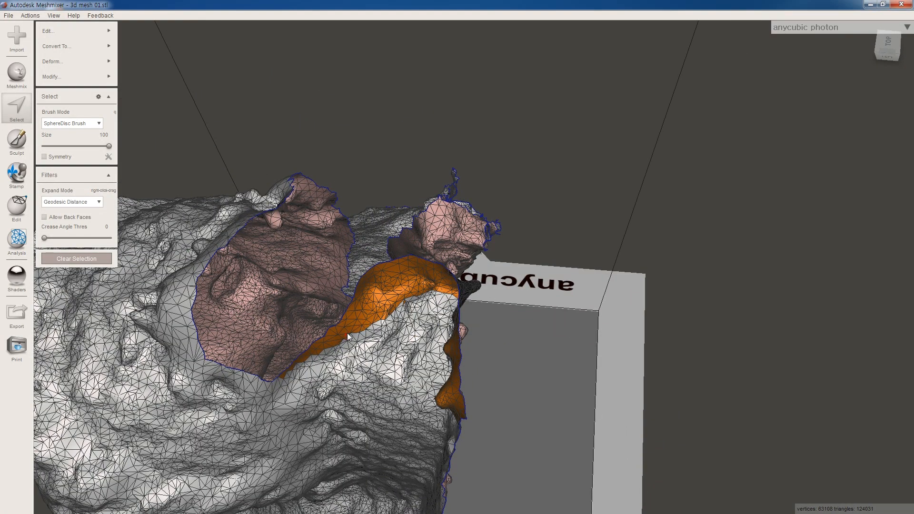
{"action": "left_click_drag", "start_coordinate": [347, 335], "coordinate": [381, 258], "text": "alt"}
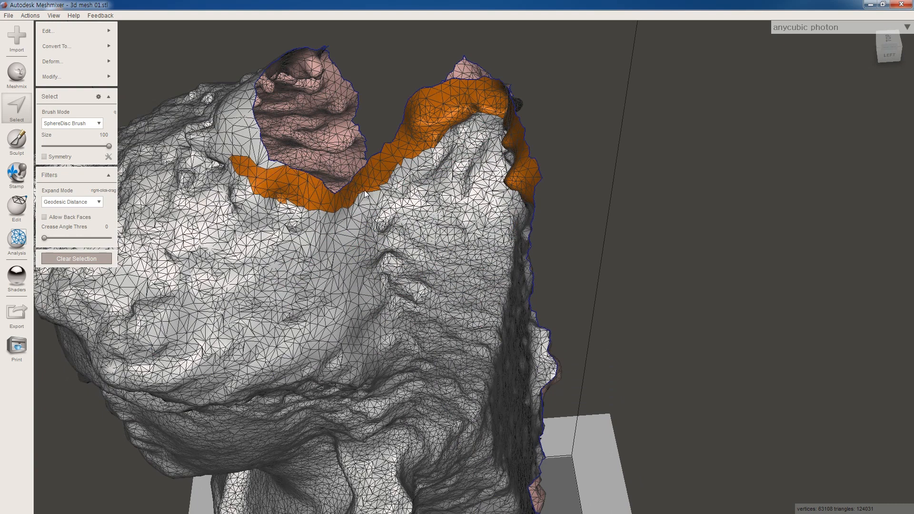
{"action": "left_click_drag", "start_coordinate": [364, 190], "coordinate": [705, 225], "text": "alt"}
{"action": "mouse_move", "coordinate": [750, 116]}
{"action": "left_mouse_down"}
{"action": "mouse_move", "coordinate": [706, 112]}
{"action": "mouse_move", "coordinate": [680, 132]}
{"action": "mouse_move", "coordinate": [663, 128]}
{"action": "mouse_move", "coordinate": [670, 101]}
{"action": "mouse_move", "coordinate": [664, 127]}
{"action": "mouse_move", "coordinate": [766, 135]}
{"action": "mouse_move", "coordinate": [740, 112]}
{"action": "mouse_move", "coordinate": [639, 183]}
{"action": "mouse_move", "coordinate": [714, 148]}
{"action": "left_mouse_up"}
{"action": "mouse_move", "coordinate": [675, 175]}
{"action": "left_mouse_down"}
{"action": "mouse_move", "coordinate": [729, 124]}
{"action": "mouse_move", "coordinate": [724, 116]}
{"action": "left_mouse_up"}
{"action": "left_click_drag", "start_coordinate": [640, 79], "coordinate": [605, 104], "text": "alt"}
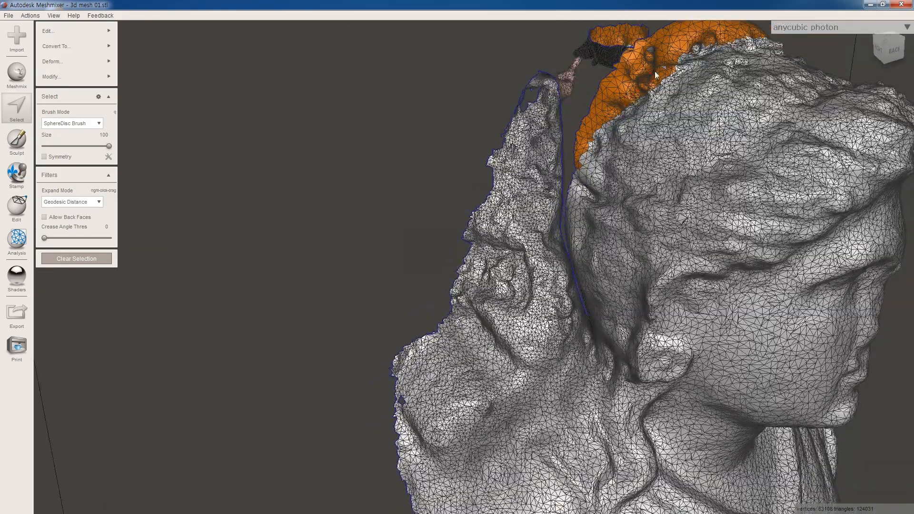
Check the selected bands along the veil edge and head crown from all sides and delete them
{"action": "left_click_drag", "start_coordinate": [707, 42], "coordinate": [556, 278], "text": "alt"}
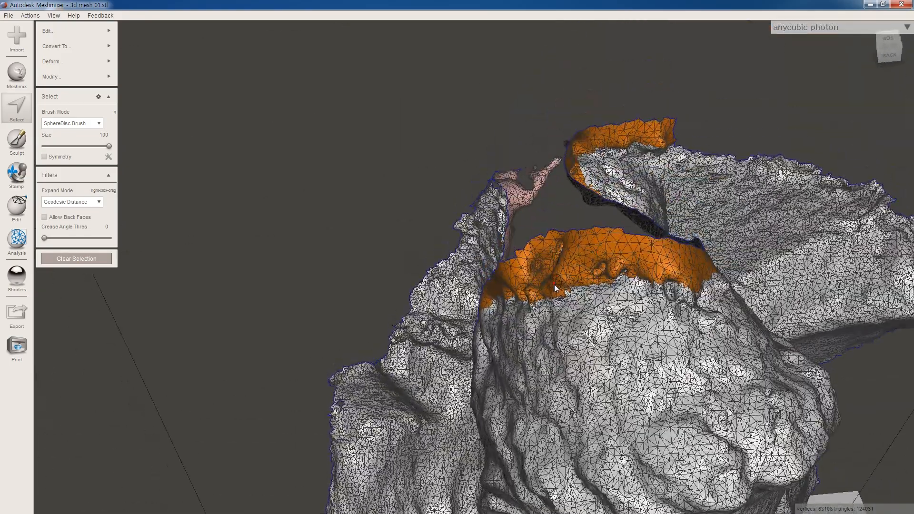
{"action": "left_click_drag", "start_coordinate": [641, 276], "coordinate": [312, 136], "text": "alt"}
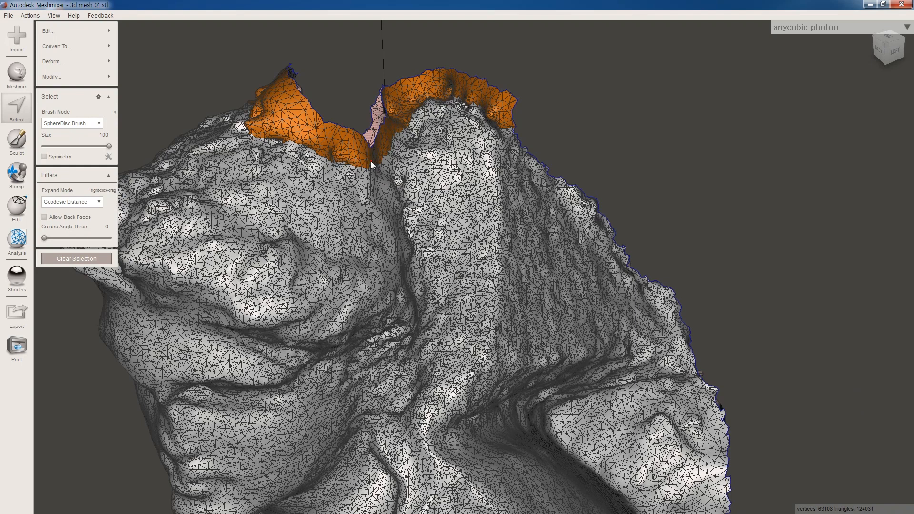
{"action": "left_click_drag", "start_coordinate": [372, 163], "coordinate": [417, 196], "text": "alt"}
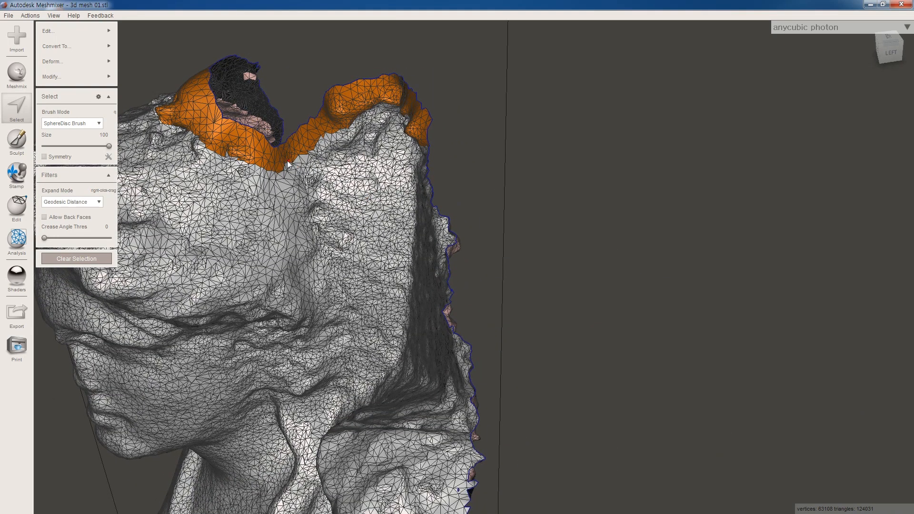
{"action": "left_click_drag", "start_coordinate": [498, 219], "coordinate": [545, 211], "text": "alt"}
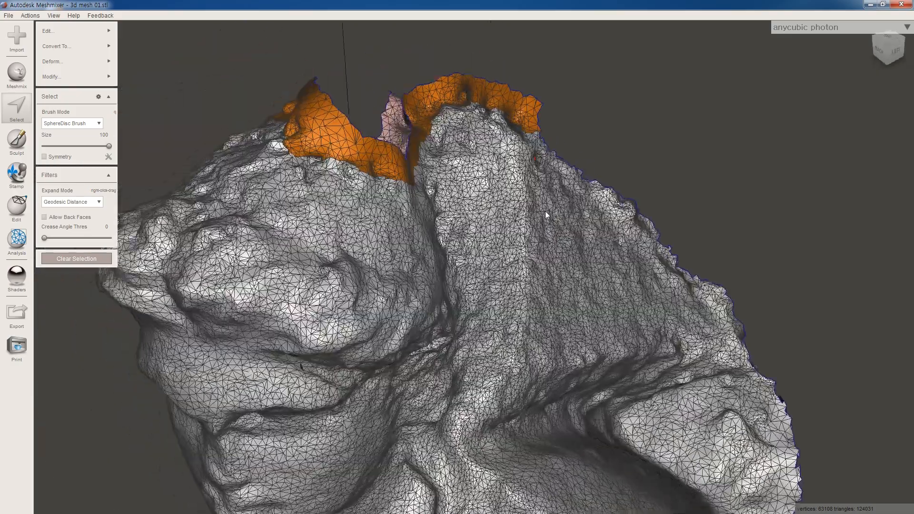
{"action": "left_click_drag", "start_coordinate": [529, 177], "coordinate": [617, 188], "text": "alt"}
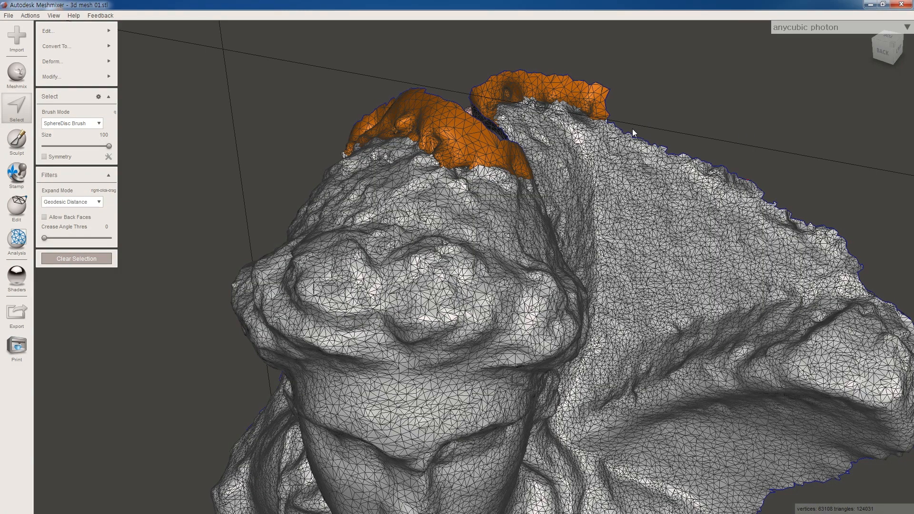
{"action": "key", "text": "Delete"}
Loop around the loose fragments floating in the opening with the Unwrap Brush and delete them
{"action": "left_click_drag", "start_coordinate": [479, 159], "coordinate": [589, 367], "text": "alt"}
{"action": "left_click", "coordinate": [75, 78]}
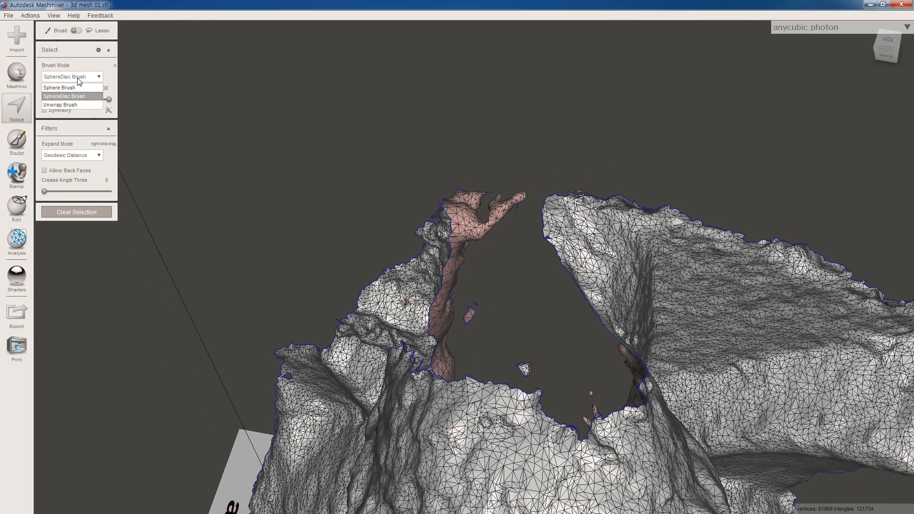
{"action": "left_click", "coordinate": [73, 109]}
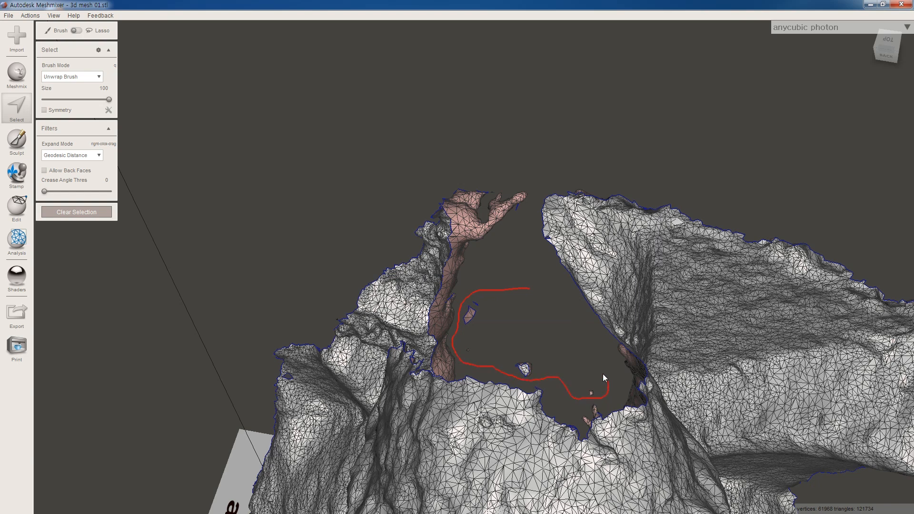
{"action": "left_click_drag", "start_coordinate": [526, 288], "coordinate": [527, 289]}
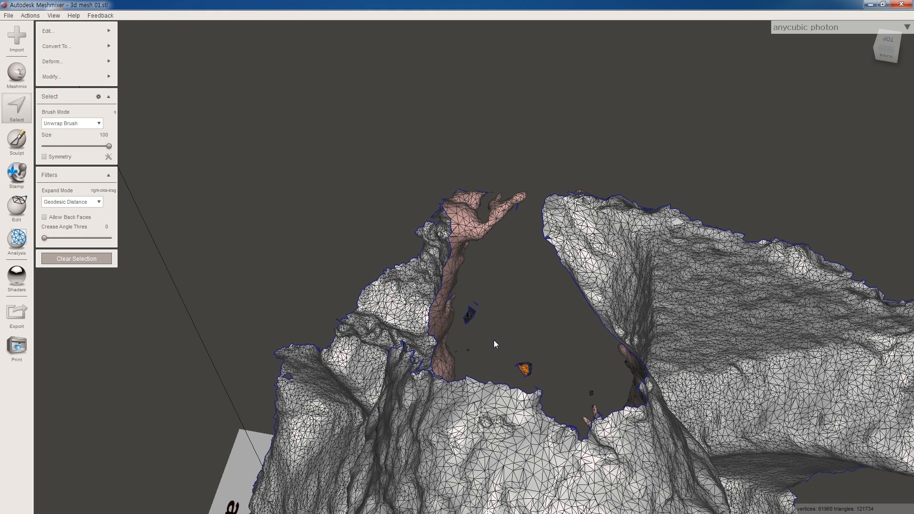
{"action": "middle_click_drag", "start_coordinate": [540, 304], "coordinate": [546, 341]}
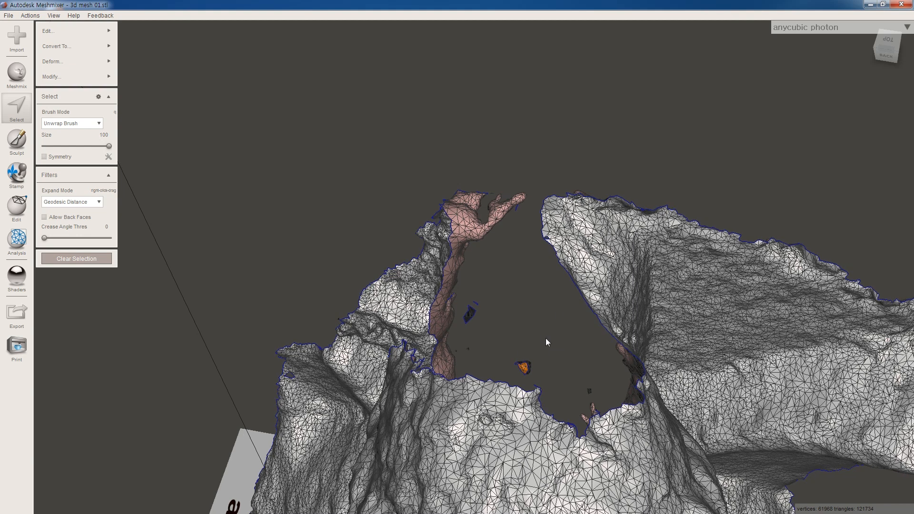
{"action": "key", "text": "Delete"}
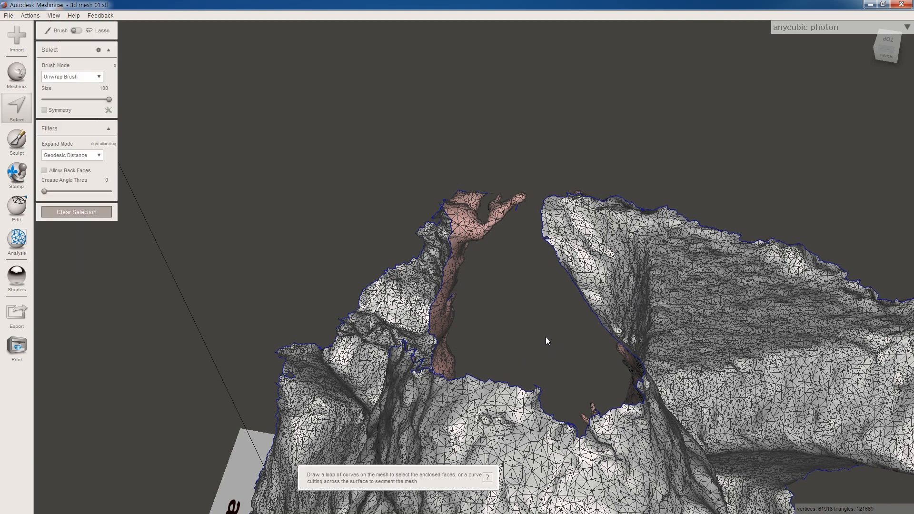
Select the round lump at the tip of the narrow drape beside the head with the SphereDisc Brush
{"action": "middle_click_drag", "start_coordinate": [546, 339], "coordinate": [422, 196]}
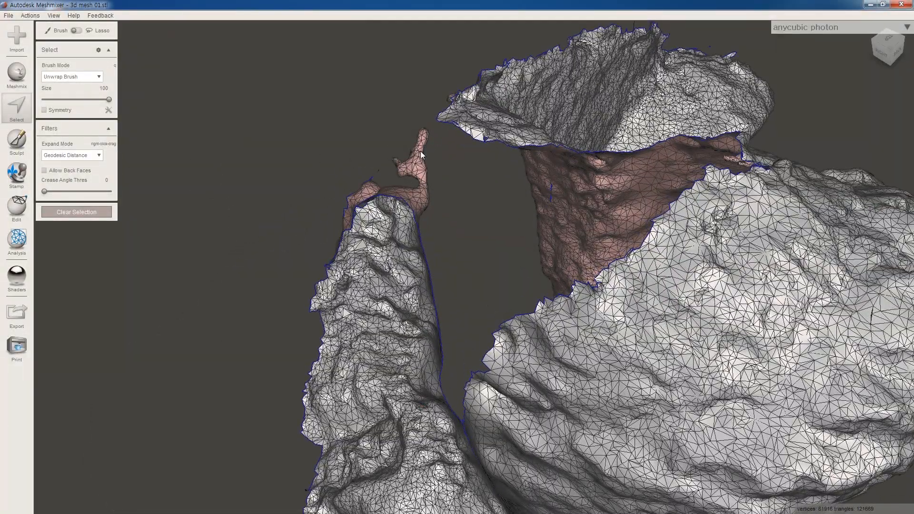
{"action": "mouse_move", "coordinate": [402, 216]}
{"action": "middle_mouse_down"}
{"action": "mouse_move", "coordinate": [465, 135]}
{"action": "mouse_move", "coordinate": [499, 123]}
{"action": "mouse_move", "coordinate": [428, 184]}
{"action": "middle_mouse_up"}
{"action": "left_click", "coordinate": [71, 77]}
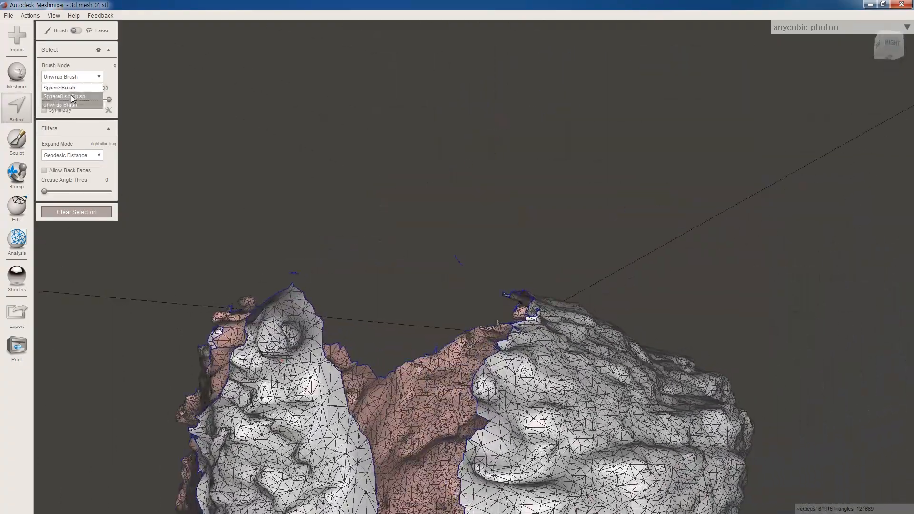
{"action": "left_click", "coordinate": [70, 96]}
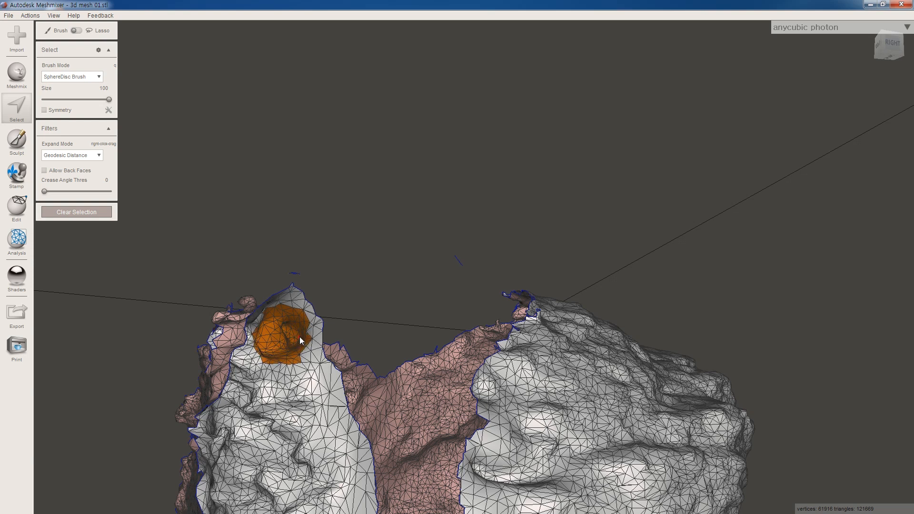
{"action": "left_click_drag", "start_coordinate": [301, 338], "coordinate": [298, 338]}
{"action": "right_click_drag", "start_coordinate": [294, 350], "coordinate": [413, 423]}
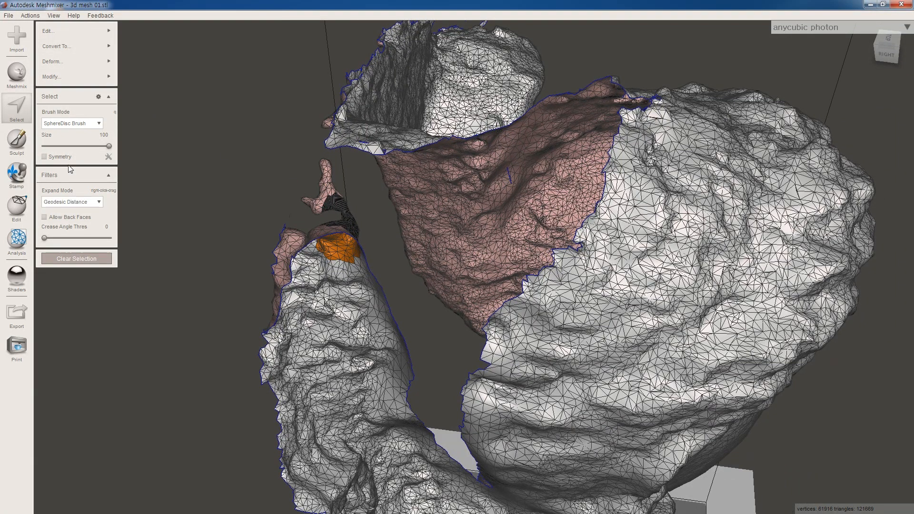
Enable Allow Back Faces for selection and examine the spur projecting behind the selected lump
{"action": "left_click", "coordinate": [44, 217]}
{"action": "right_click_drag", "start_coordinate": [227, 216], "coordinate": [218, 306]}
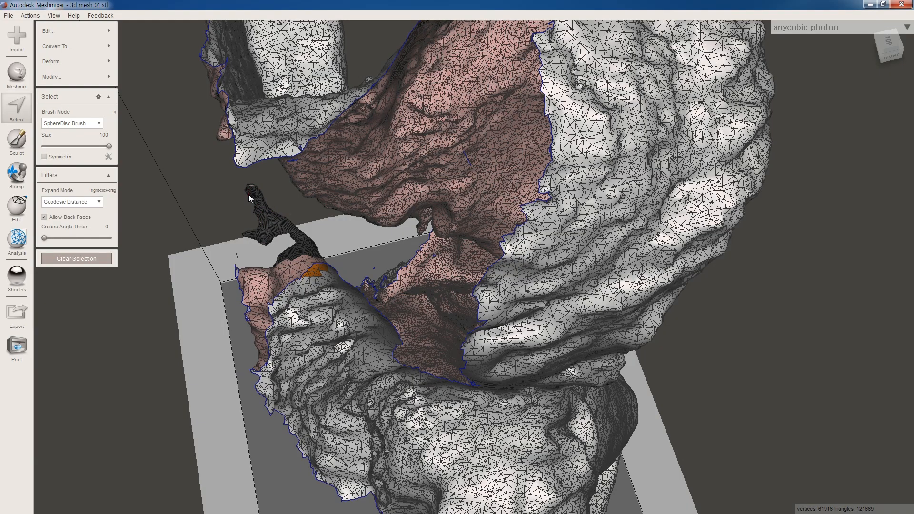
{"action": "right_click_drag", "start_coordinate": [264, 243], "coordinate": [459, 86]}
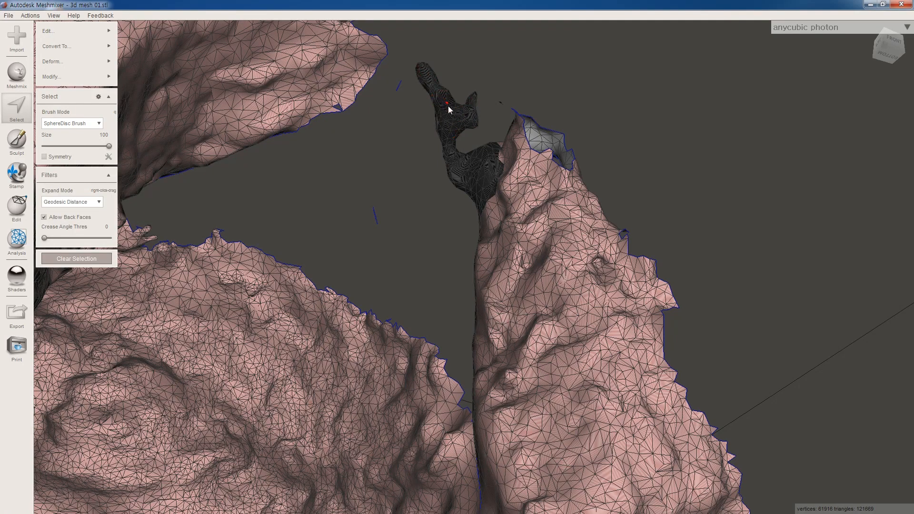
{"action": "right_click_drag", "start_coordinate": [463, 149], "coordinate": [613, 125]}
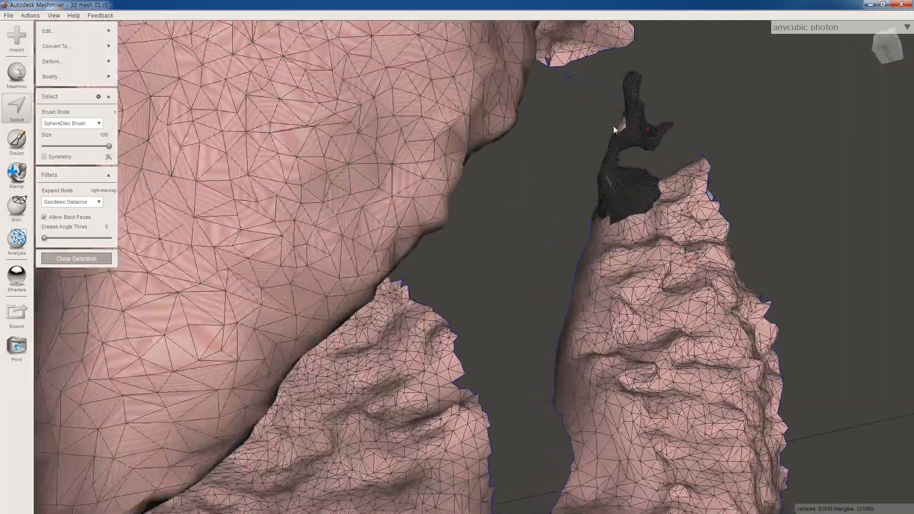
{"action": "right_click_drag", "start_coordinate": [611, 173], "coordinate": [295, 166]}
Replace the selected lump and its spur using Erase & Fill with Smooth MVC fill and a Bulge of 9
{"action": "left_click", "coordinate": [106, 33]}
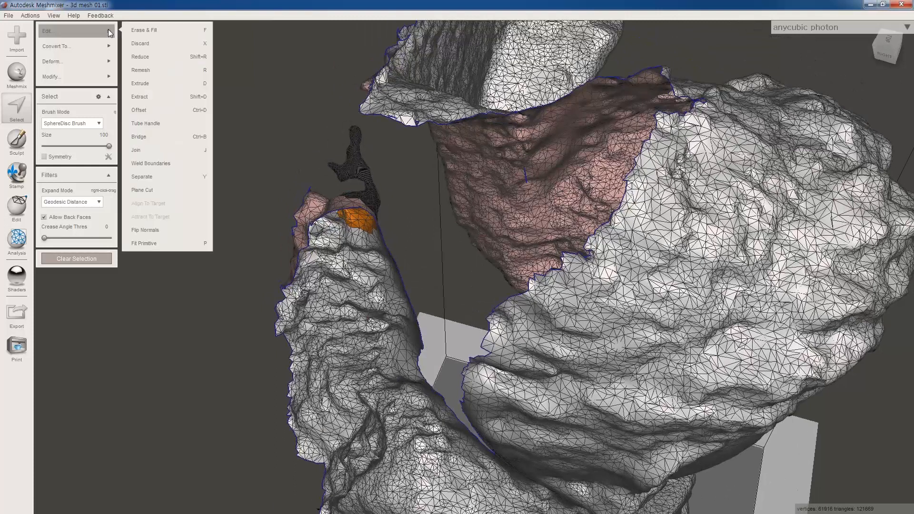
{"action": "left_click", "coordinate": [148, 30]}
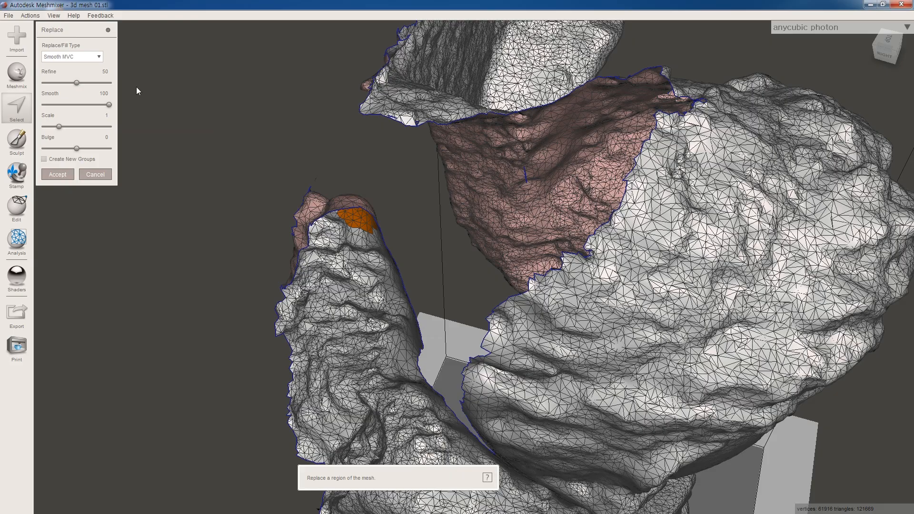
{"action": "right_click_drag", "start_coordinate": [298, 192], "coordinate": [324, 218]}
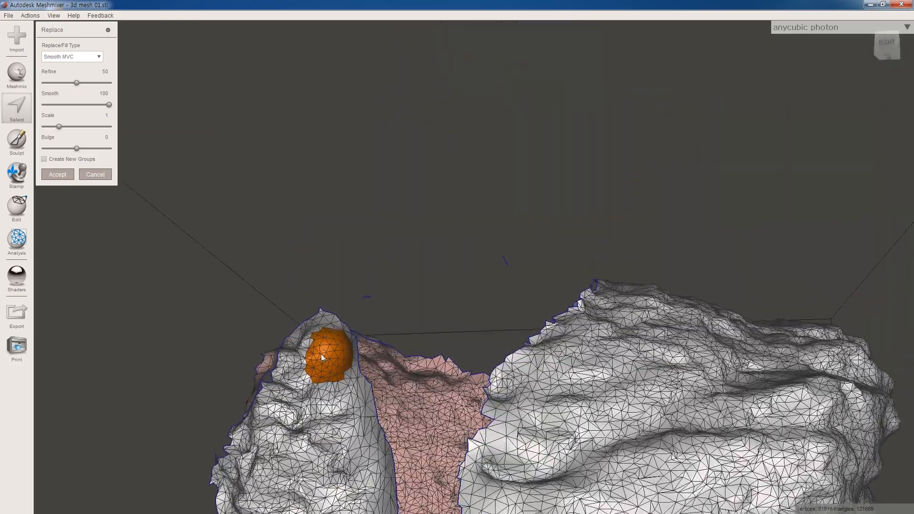
{"action": "right_click_drag", "start_coordinate": [307, 339], "coordinate": [332, 307]}
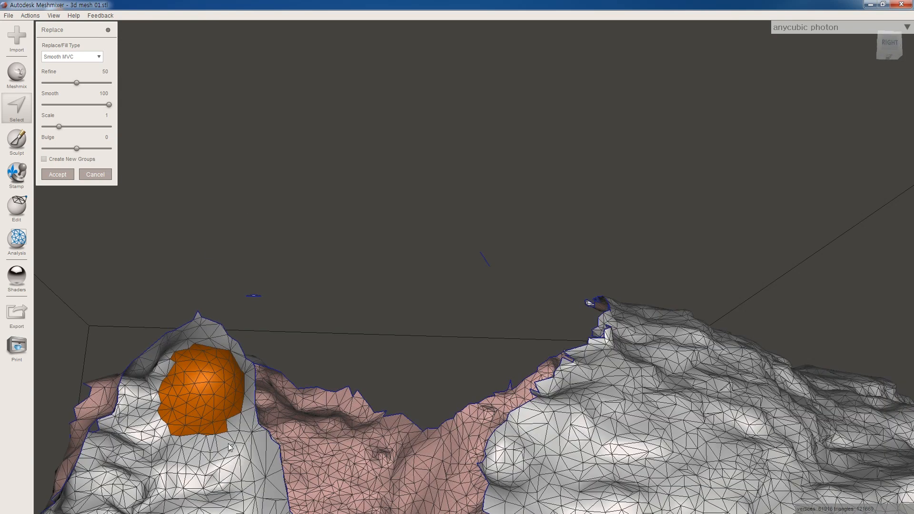
{"action": "right_click_drag", "start_coordinate": [191, 380], "coordinate": [202, 403]}
{"action": "right_click_drag", "start_coordinate": [235, 367], "coordinate": [139, 261]}
{"action": "left_click_drag", "start_coordinate": [75, 148], "coordinate": [83, 149]}
{"action": "right_click_drag", "start_coordinate": [287, 339], "coordinate": [244, 372]}
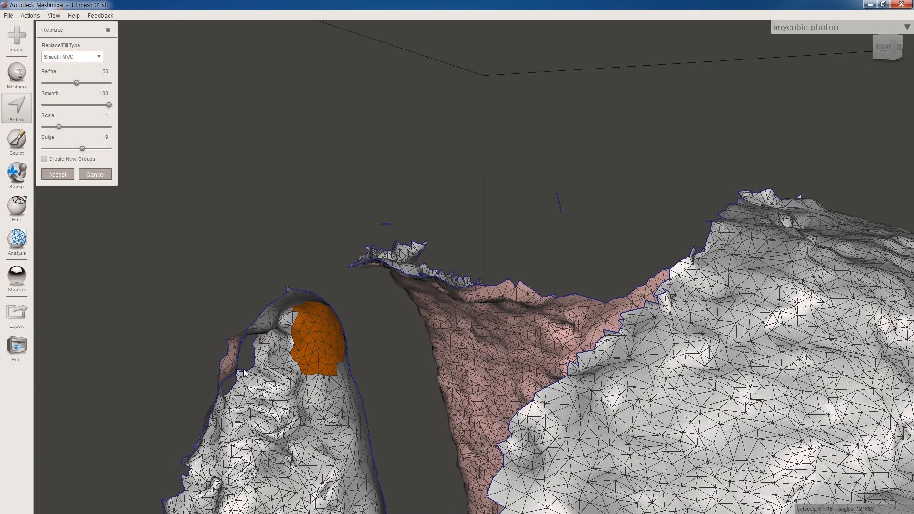
{"action": "left_click", "coordinate": [58, 175]}
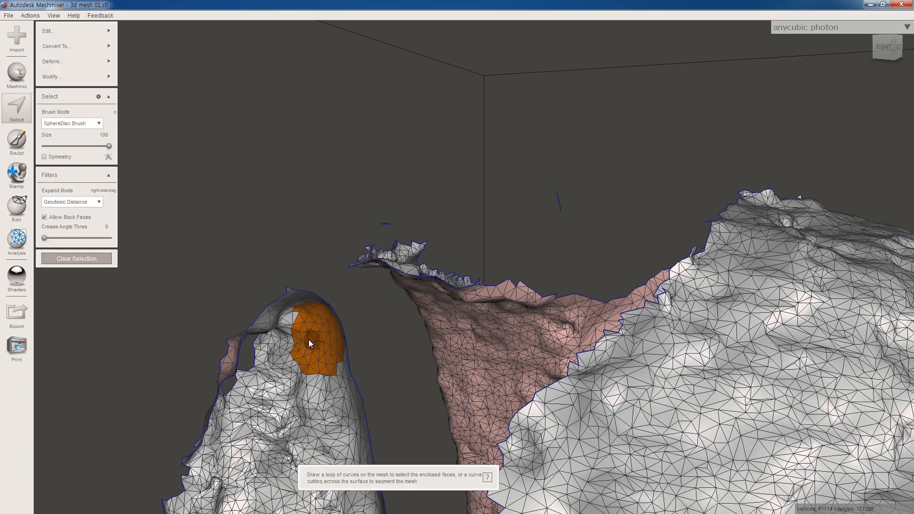
Select the rim of the ragged hole below the narrow drape's tip with the SphereDisc Brush and replace it using Erase & Fill with Smooth MVC
{"action": "left_click", "coordinate": [77, 260]}
{"action": "right_click_drag", "start_coordinate": [77, 260], "coordinate": [337, 351]}
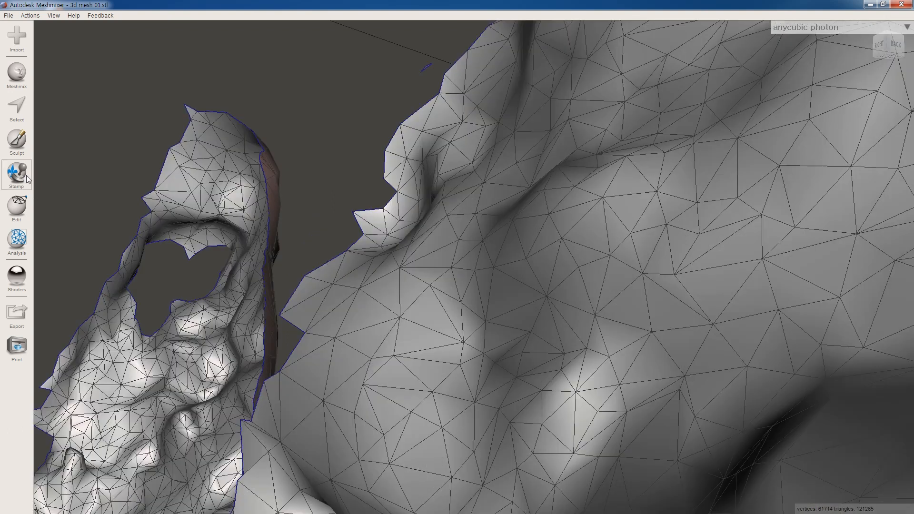
{"action": "left_click", "coordinate": [20, 110]}
{"action": "left_click_drag", "start_coordinate": [143, 335], "coordinate": [135, 334]}
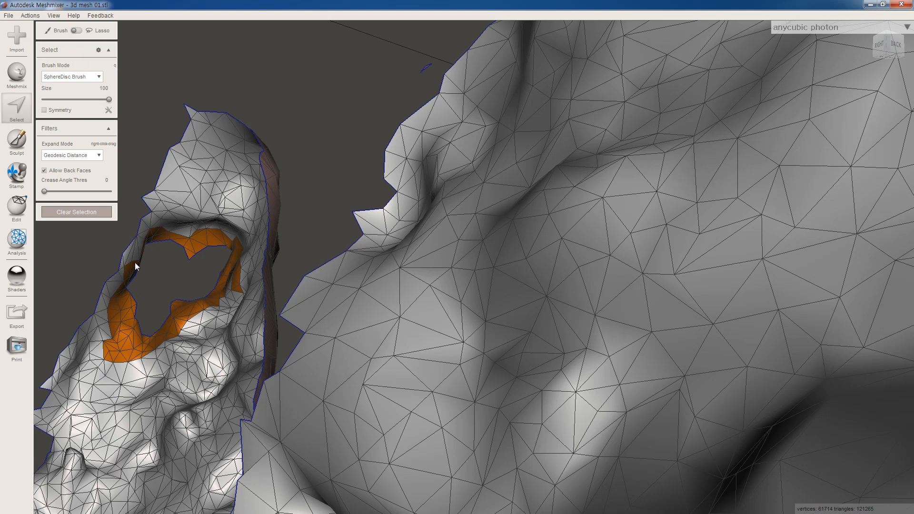
{"action": "left_click_drag", "start_coordinate": [204, 224], "coordinate": [237, 242]}
{"action": "mouse_move", "coordinate": [256, 261]}
{"action": "right_mouse_down"}
{"action": "mouse_move", "coordinate": [136, 327]}
{"action": "mouse_move", "coordinate": [286, 316]}
{"action": "right_mouse_up"}
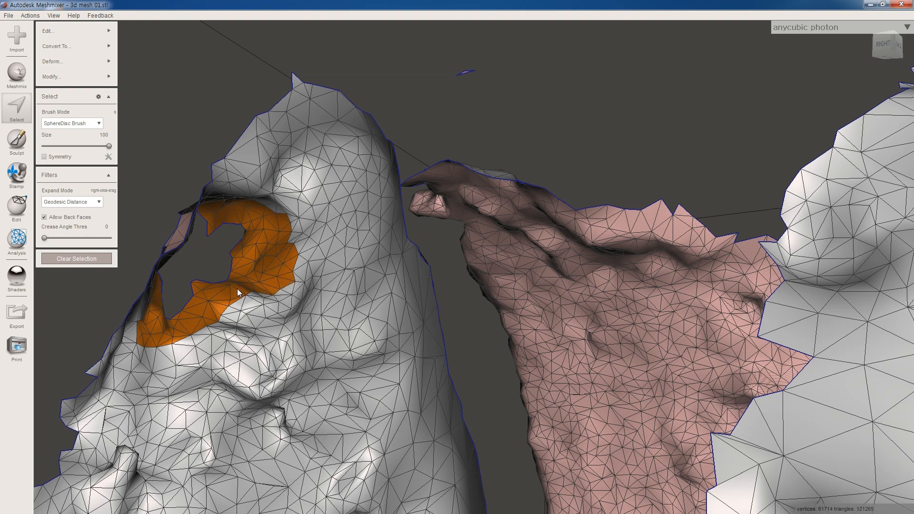
{"action": "right_click_drag", "start_coordinate": [239, 200], "coordinate": [327, 327]}
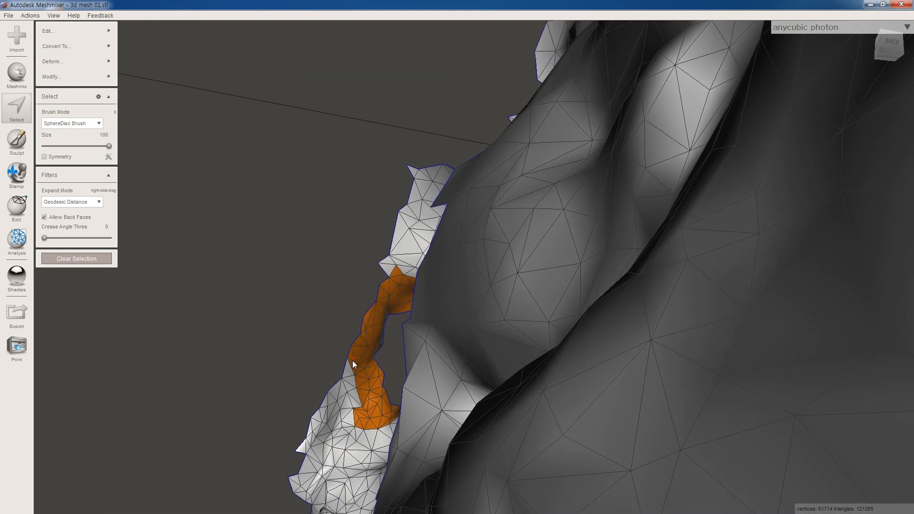
{"action": "mouse_move", "coordinate": [347, 426]}
{"action": "right_mouse_down"}
{"action": "mouse_move", "coordinate": [415, 481]}
{"action": "mouse_move", "coordinate": [239, 349]}
{"action": "right_mouse_up"}
{"action": "left_click", "coordinate": [105, 33]}
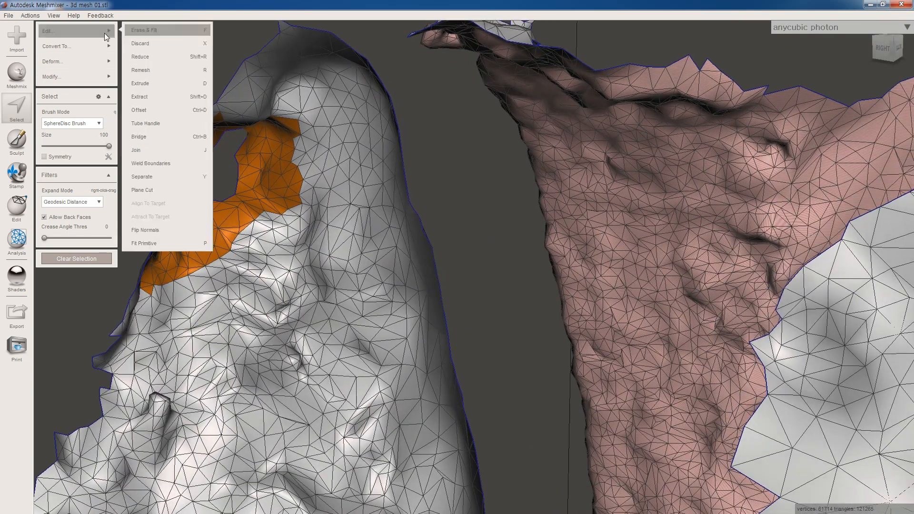
{"action": "left_click", "coordinate": [162, 30]}
{"action": "mouse_move", "coordinate": [291, 183]}
{"action": "right_mouse_down"}
{"action": "mouse_move", "coordinate": [239, 149]}
{"action": "mouse_move", "coordinate": [238, 162]}
{"action": "right_mouse_up"}
{"action": "right_click_drag", "start_coordinate": [306, 332], "coordinate": [453, 389]}
{"action": "scroll", "coordinate": [413, 357], "scroll_direction": "down", "scroll_amount": 3}
{"action": "right_click_drag", "start_coordinate": [358, 363], "coordinate": [283, 397]}
{"action": "left_click", "coordinate": [61, 178]}
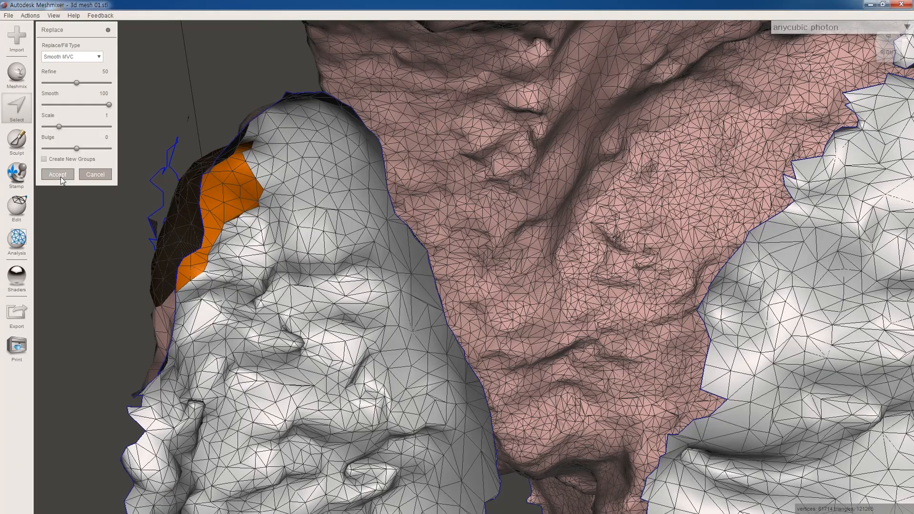
Select the whole connected statue body, invert the selection and delete all the disconnected fragments
{"action": "right_click_drag", "start_coordinate": [258, 287], "coordinate": [602, 312]}
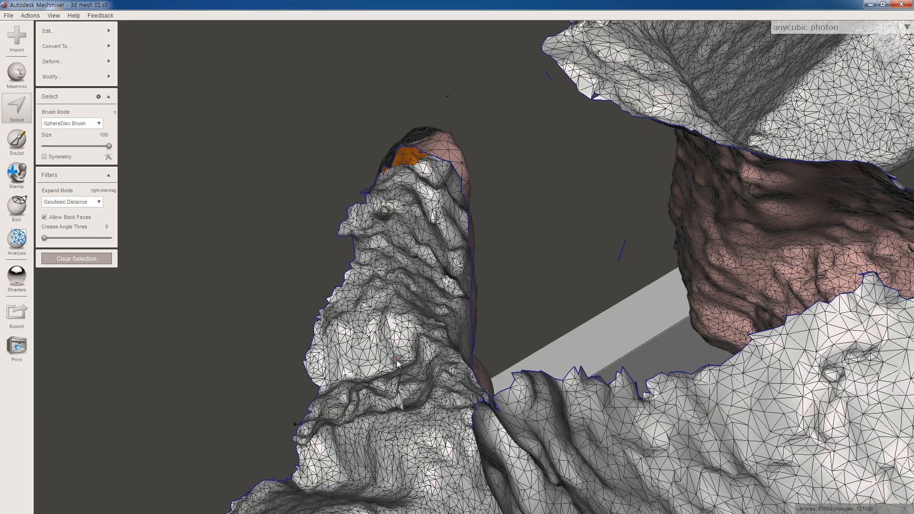
{"action": "right_click_drag", "start_coordinate": [564, 160], "coordinate": [680, 443], "text": "alt"}
{"action": "left_click_drag", "start_coordinate": [680, 428], "coordinate": [595, 278], "text": "alt"}
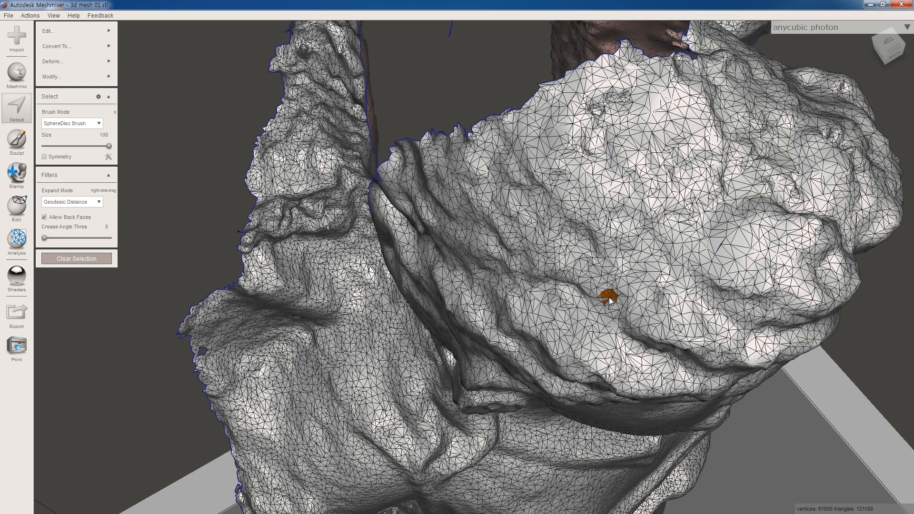
{"action": "double_click", "coordinate": [609, 298]}
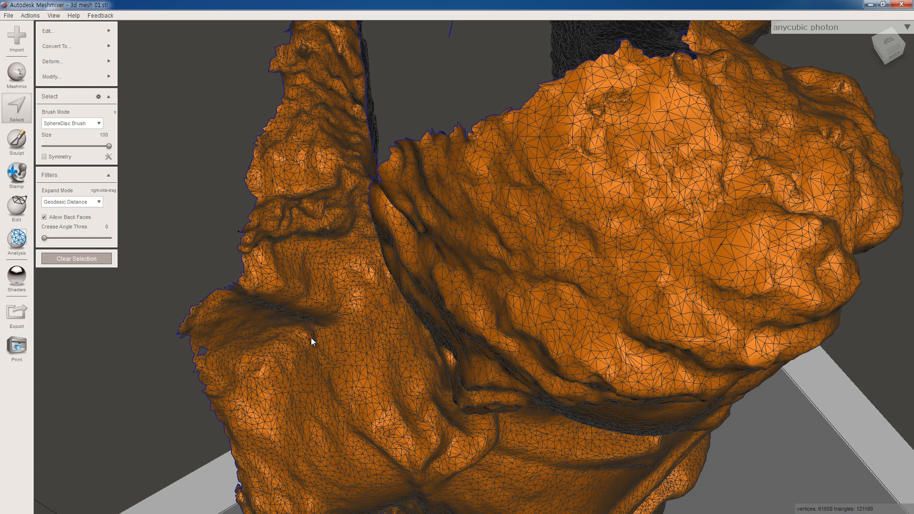
{"action": "scroll", "coordinate": [311, 340], "scroll_direction": "down", "scroll_amount": 2}
{"action": "right_click_drag", "start_coordinate": [393, 181], "coordinate": [528, 142]}
{"action": "right_click_drag", "start_coordinate": [510, 94], "coordinate": [498, 121]}
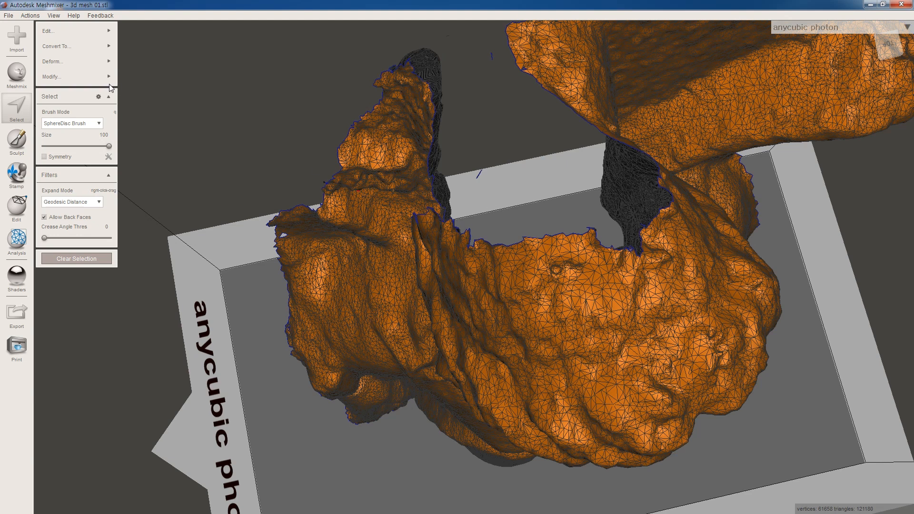
{"action": "mouse_move", "coordinate": [96, 76]}
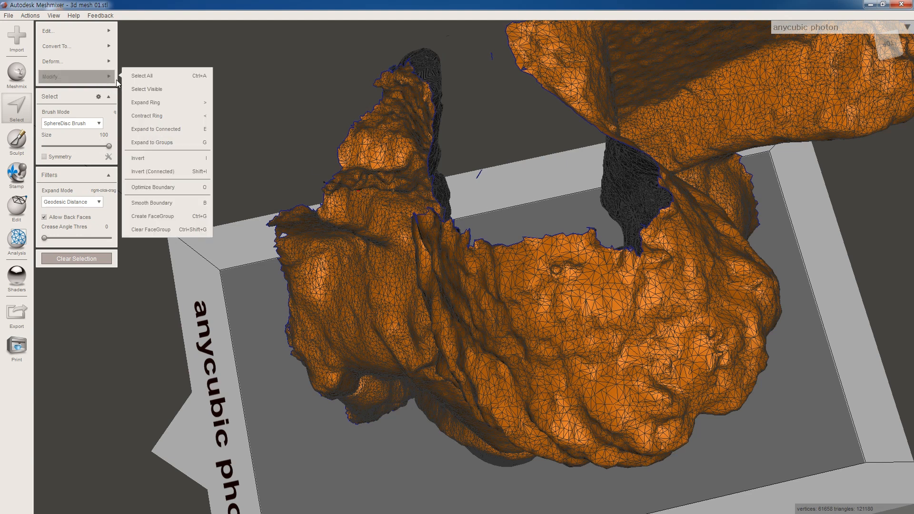
{"action": "left_click", "coordinate": [184, 158]}
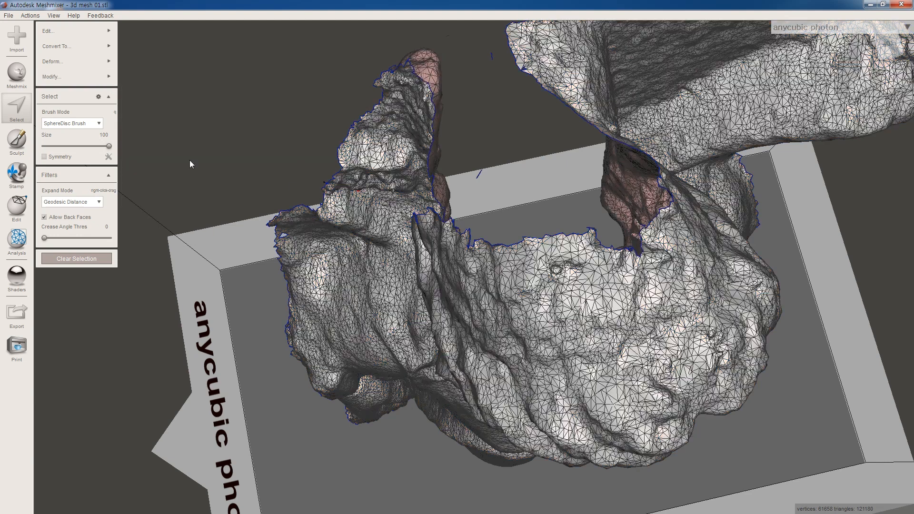
{"action": "right_click_drag", "start_coordinate": [499, 189], "coordinate": [498, 170]}
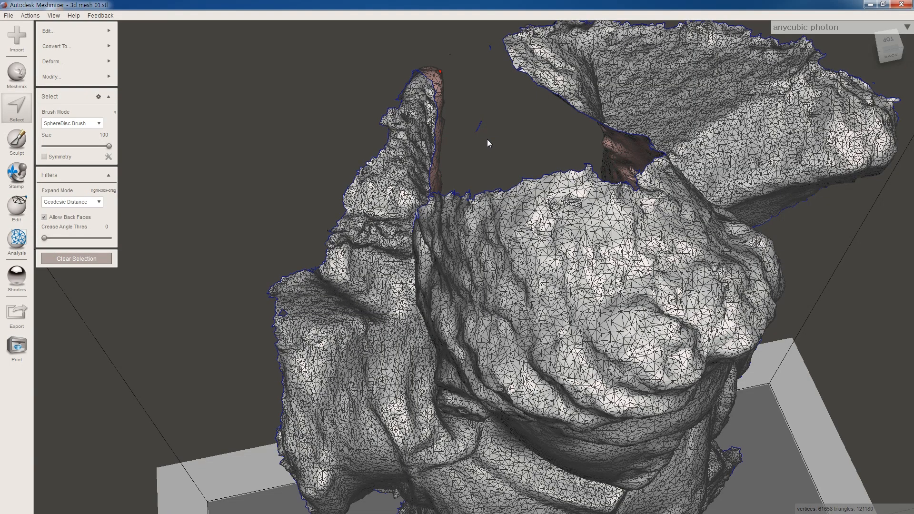
{"action": "key", "text": "Delete"}
Select the rim of the small hole near the veil's outer edge with the Unwrap Brush and close it using Erase & Fill with Smooth MVC
{"action": "mouse_move", "coordinate": [466, 142]}
{"action": "right_mouse_down"}
{"action": "mouse_move", "coordinate": [510, 167]}
{"action": "mouse_move", "coordinate": [521, 214]}
{"action": "mouse_move", "coordinate": [523, 148]}
{"action": "mouse_move", "coordinate": [512, 132]}
{"action": "mouse_move", "coordinate": [462, 130]}
{"action": "mouse_move", "coordinate": [526, 88]}
{"action": "right_mouse_up"}
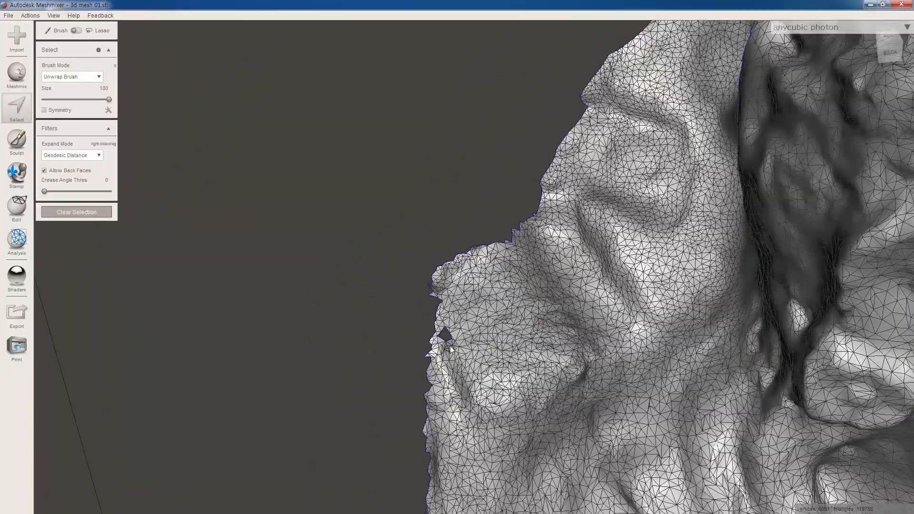
{"action": "right_click_drag", "start_coordinate": [450, 345], "coordinate": [444, 338]}
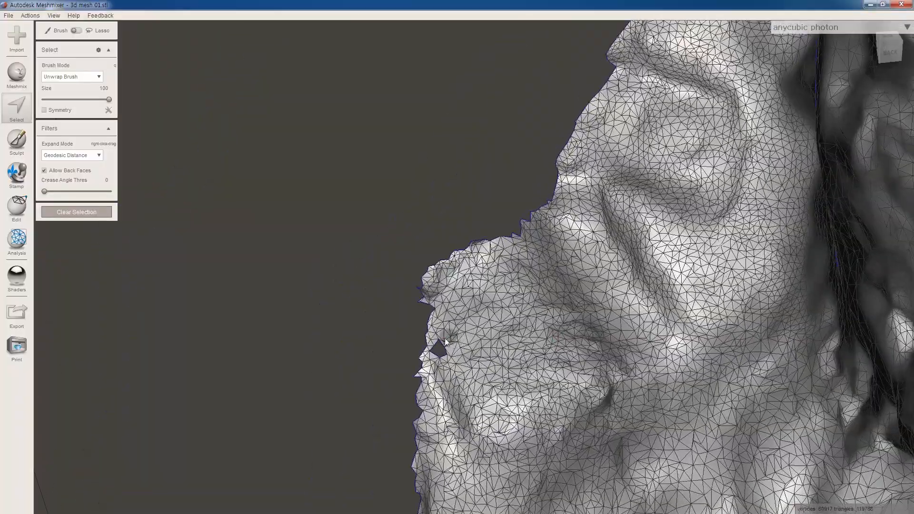
{"action": "mouse_move", "coordinate": [441, 338]}
{"action": "left_mouse_down"}
{"action": "mouse_move", "coordinate": [450, 356]}
{"action": "mouse_move", "coordinate": [424, 368]}
{"action": "mouse_move", "coordinate": [426, 344]}
{"action": "mouse_move", "coordinate": [449, 333]}
{"action": "mouse_move", "coordinate": [447, 363]}
{"action": "mouse_move", "coordinate": [430, 371]}
{"action": "left_mouse_up"}
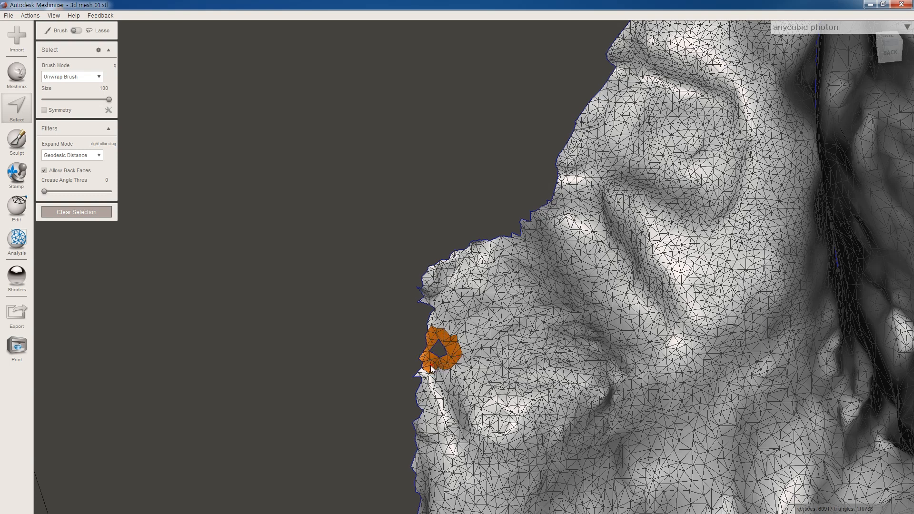
{"action": "mouse_move", "coordinate": [90, 31]}
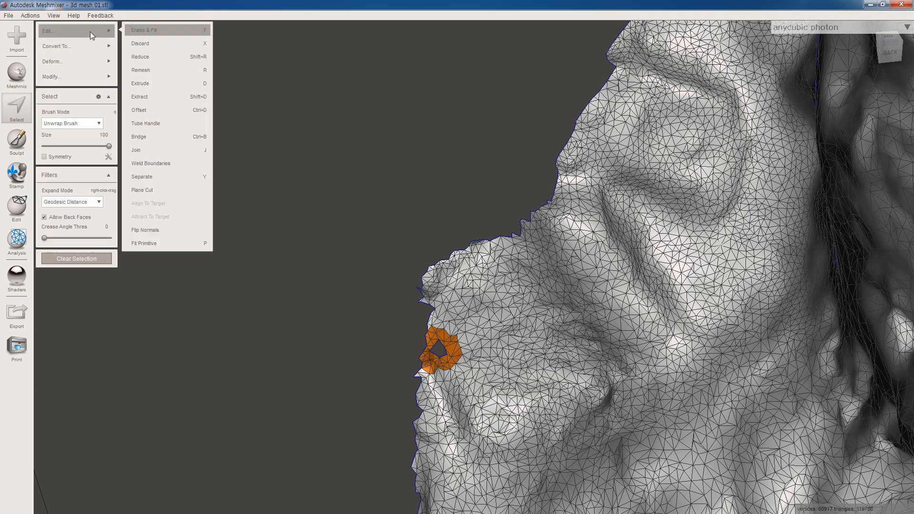
{"action": "left_click", "coordinate": [154, 29]}
{"action": "right_click_drag", "start_coordinate": [501, 328], "coordinate": [515, 355]}
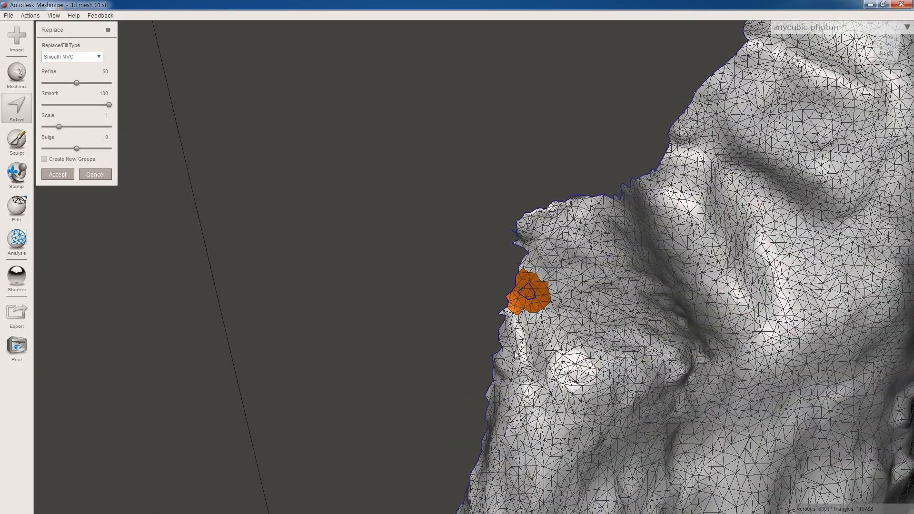
{"action": "left_click", "coordinate": [58, 174]}
{"action": "right_click_drag", "start_coordinate": [504, 229], "coordinate": [524, 241]}
{"action": "scroll", "coordinate": [524, 241], "scroll_direction": "down", "scroll_amount": 5}
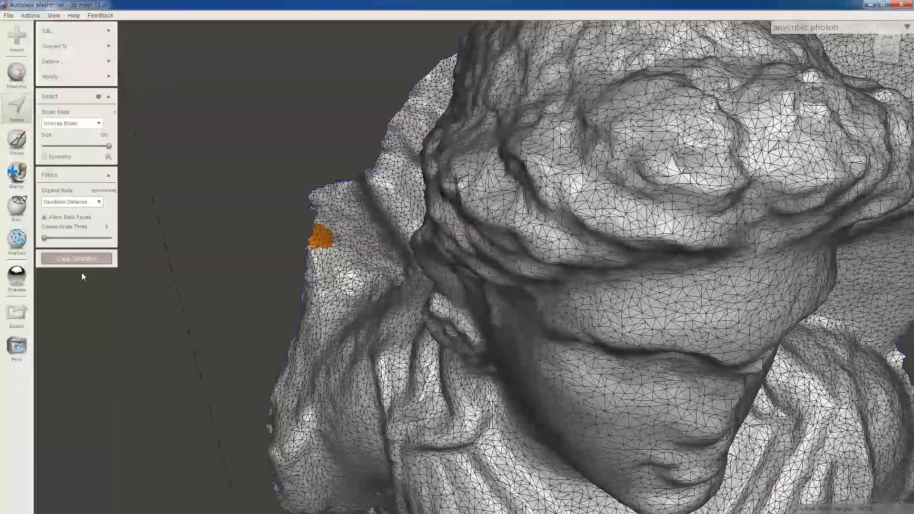
{"action": "left_click", "coordinate": [85, 259]}
Smooth the jagged mesh border along the sleeve and veil behind the shoulder with the RobustSmooth sculpt brush at strength 50 and size 100
{"action": "right_click_drag", "start_coordinate": [300, 258], "coordinate": [440, 343]}
{"action": "scroll", "coordinate": [450, 268], "scroll_direction": "up", "scroll_amount": 5}
{"action": "right_click_drag", "start_coordinate": [473, 246], "coordinate": [523, 229]}
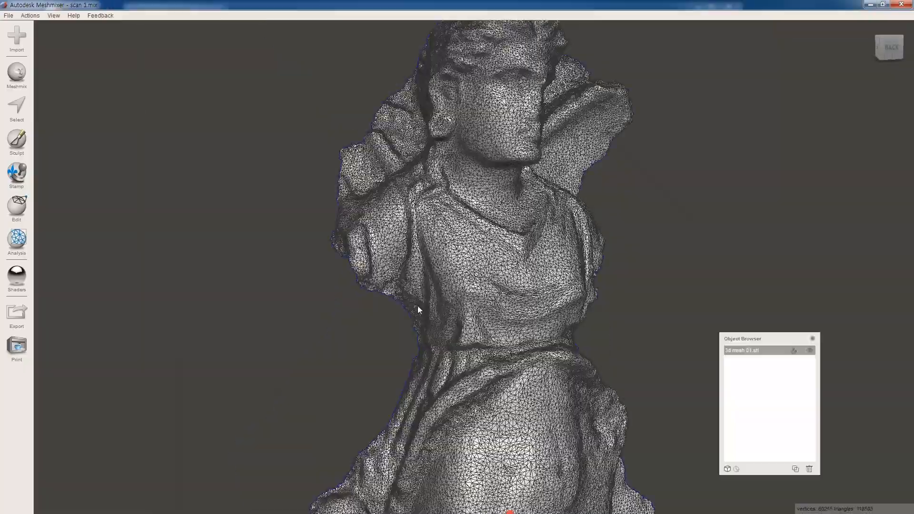
{"action": "right_click_drag", "start_coordinate": [418, 305], "coordinate": [332, 254]}
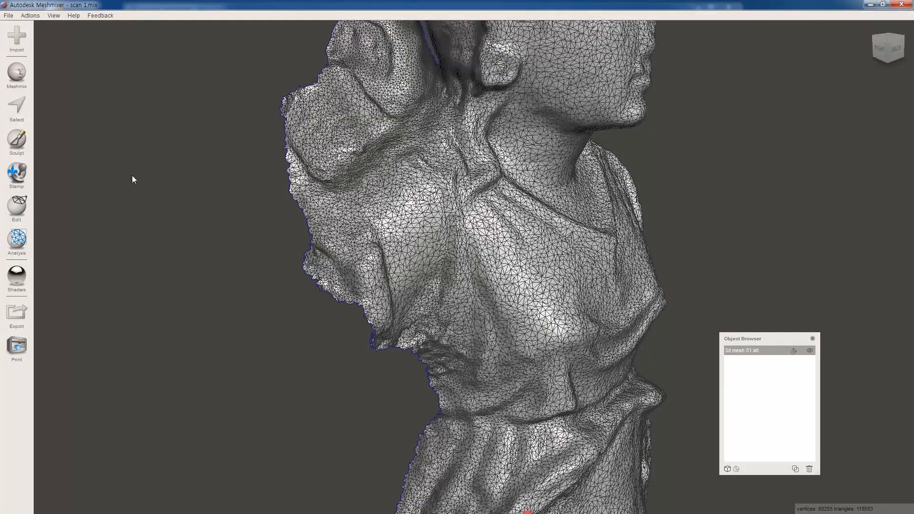
{"action": "left_click", "coordinate": [16, 140]}
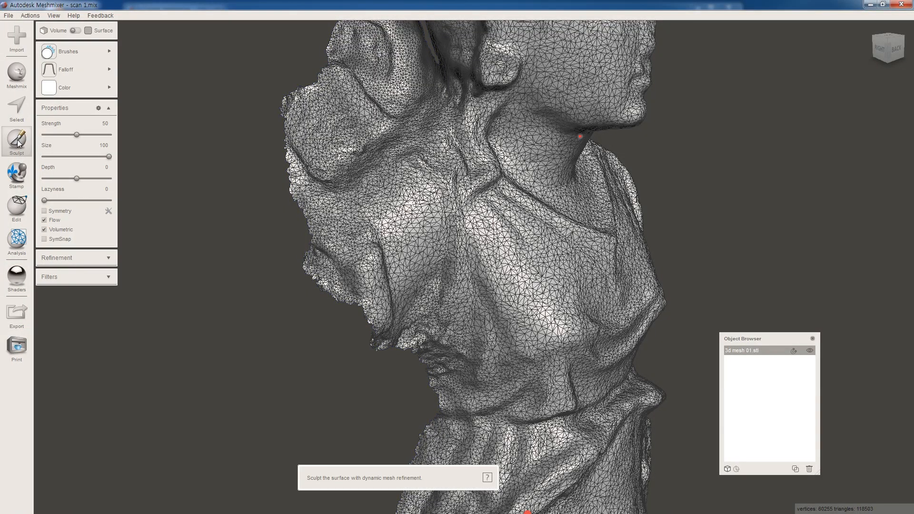
{"action": "mouse_move", "coordinate": [84, 61]}
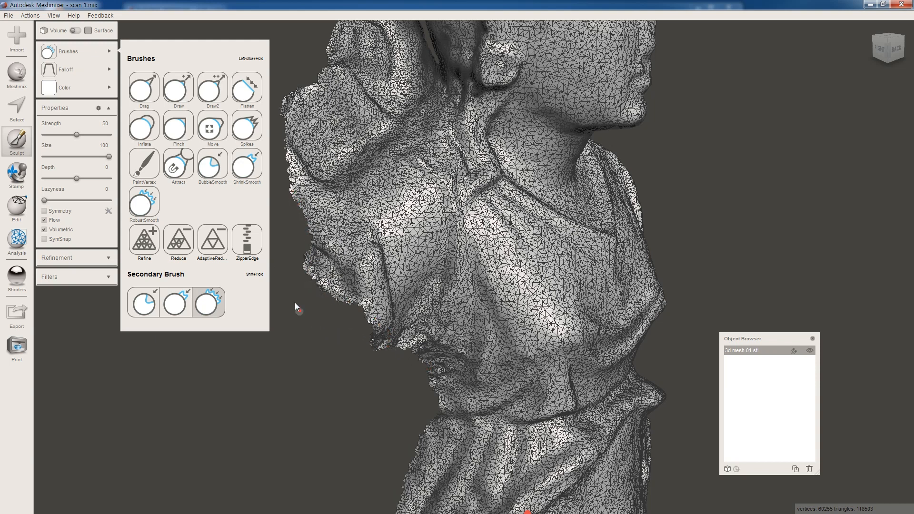
{"action": "scroll", "coordinate": [335, 328], "scroll_direction": "up", "scroll_amount": 3}
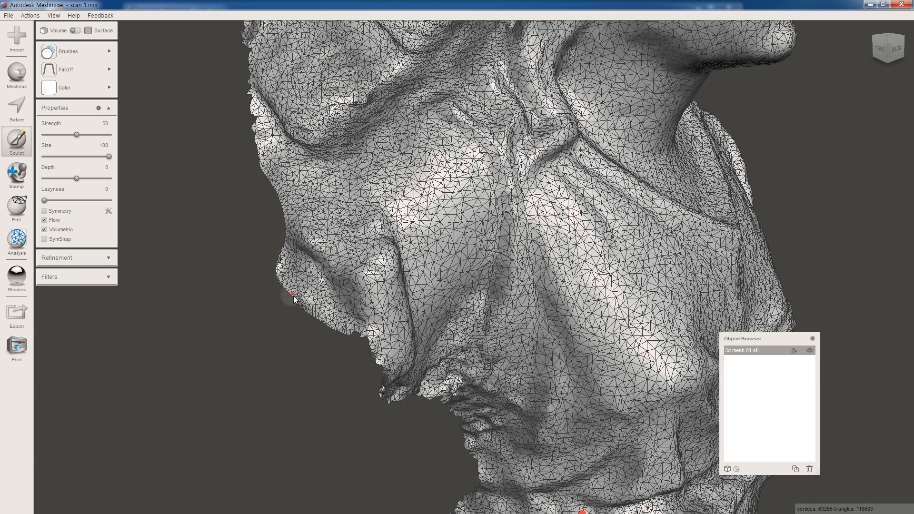
{"action": "mouse_move", "coordinate": [375, 349]}
{"action": "left_mouse_down"}
{"action": "mouse_move", "coordinate": [392, 388]}
{"action": "mouse_move", "coordinate": [373, 383]}
{"action": "left_mouse_up"}
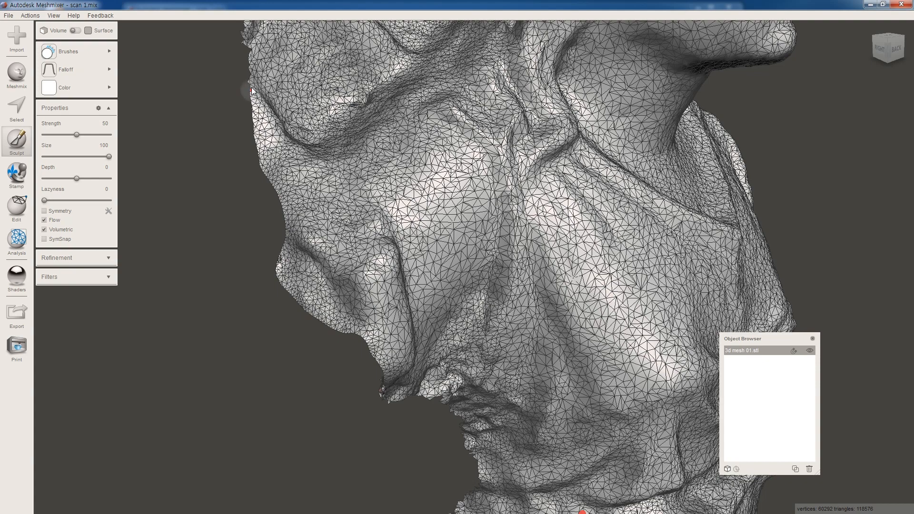
{"action": "left_click_drag", "start_coordinate": [251, 115], "coordinate": [262, 167]}
Smooth the ragged mesh border from below the sleeve past the waist and down the skirt folds to the hip drape
{"action": "right_click_drag", "start_coordinate": [367, 405], "coordinate": [335, 376]}
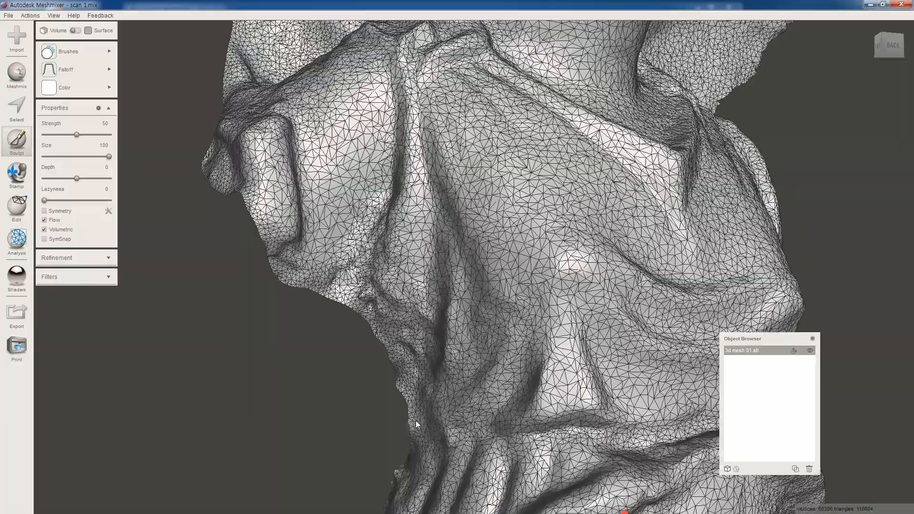
{"action": "scroll", "coordinate": [400, 427], "scroll_direction": "down", "scroll_amount": 4}
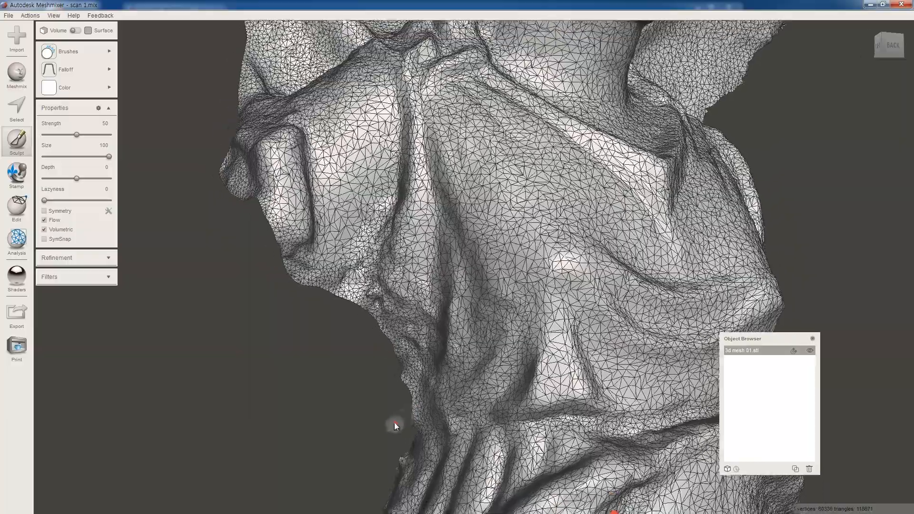
{"action": "middle_click_drag", "start_coordinate": [394, 422], "coordinate": [434, 267]}
{"action": "right_click_drag", "start_coordinate": [399, 399], "coordinate": [476, 421]}
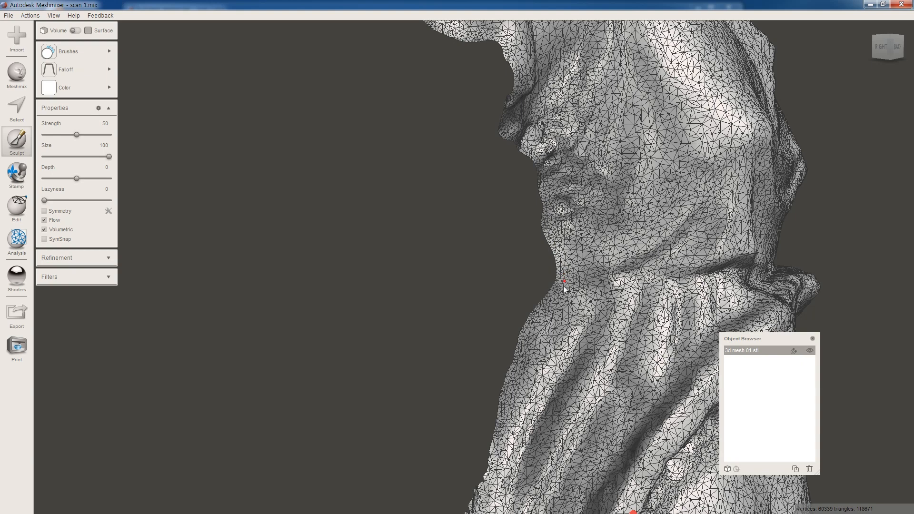
{"action": "mouse_move", "coordinate": [540, 329]}
{"action": "left_mouse_down"}
{"action": "mouse_move", "coordinate": [515, 362]}
{"action": "mouse_move", "coordinate": [491, 467]}
{"action": "left_mouse_up"}
{"action": "middle_click_drag", "start_coordinate": [430, 428], "coordinate": [478, 171]}
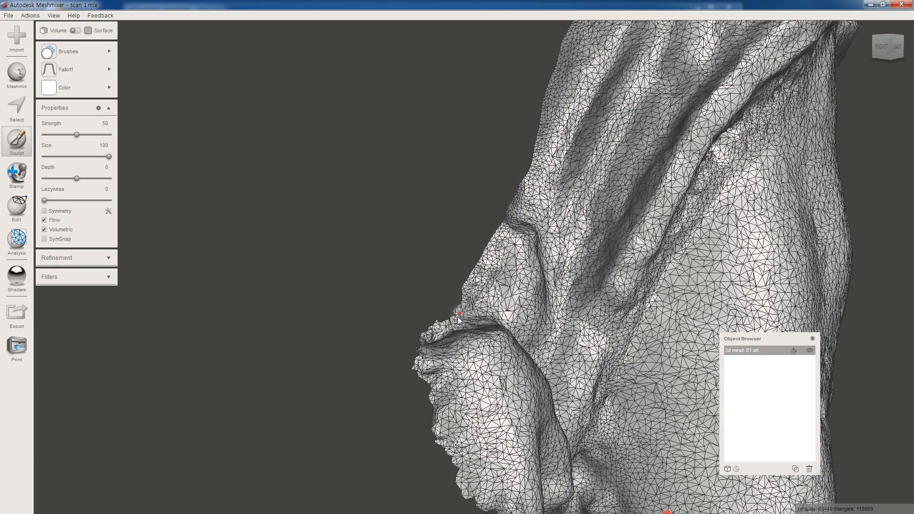
{"action": "mouse_move", "coordinate": [449, 327]}
{"action": "left_mouse_down"}
{"action": "mouse_move", "coordinate": [422, 336]}
{"action": "mouse_move", "coordinate": [418, 373]}
{"action": "mouse_move", "coordinate": [431, 393]}
{"action": "left_mouse_up"}
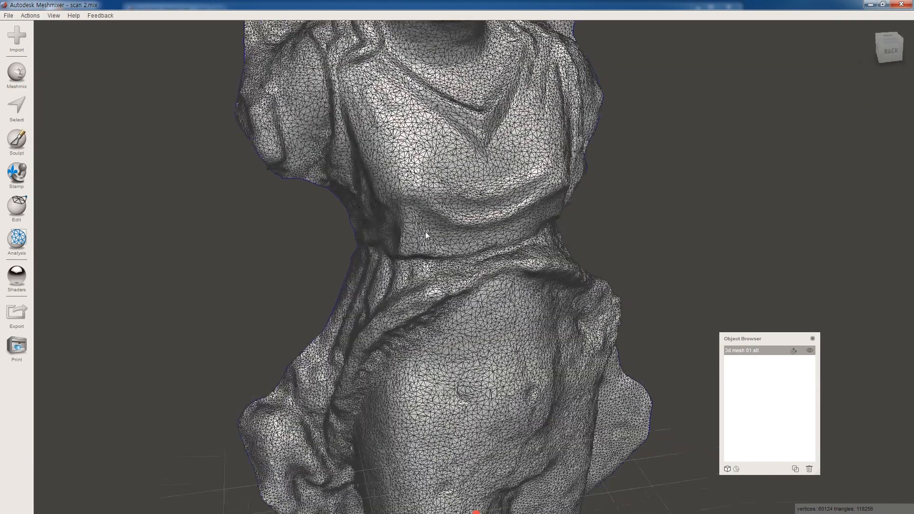
Select the whole statue mesh and remesh it with Adaptive Density, regularity 25, 10 iterations and Free Boundary
{"action": "scroll", "coordinate": [425, 231], "scroll_direction": "up", "scroll_amount": 5}
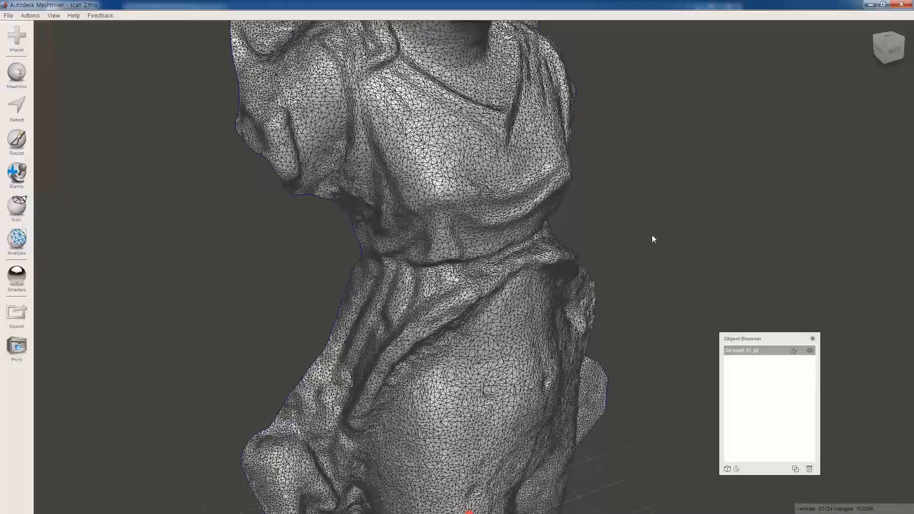
{"action": "right_click_drag", "start_coordinate": [698, 228], "coordinate": [442, 169]}
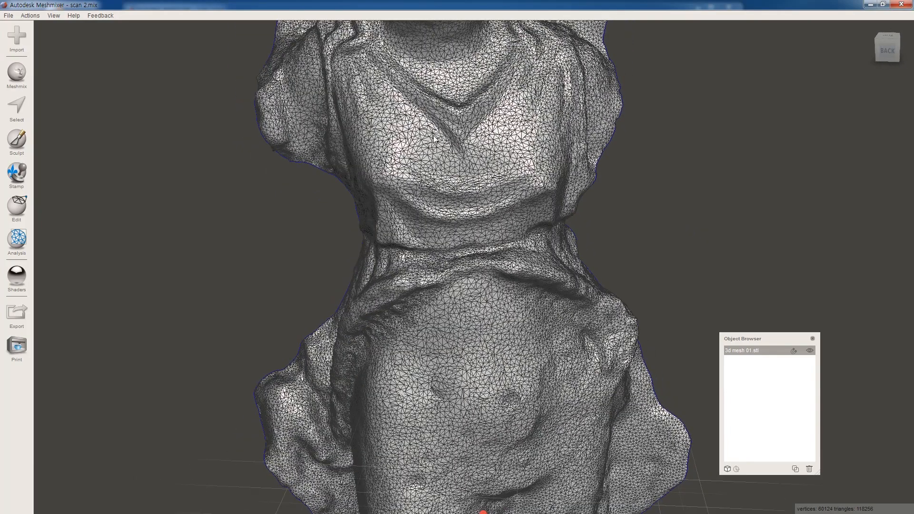
{"action": "scroll", "coordinate": [434, 142], "scroll_direction": "up", "scroll_amount": 4}
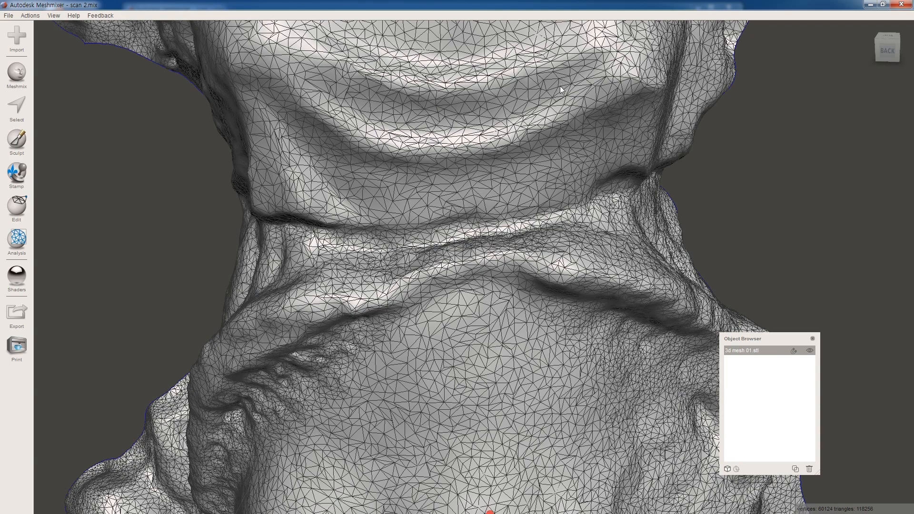
{"action": "scroll", "coordinate": [498, 179], "scroll_direction": "down", "scroll_amount": 5}
{"action": "scroll", "coordinate": [496, 177], "scroll_direction": "up", "scroll_amount": 4}
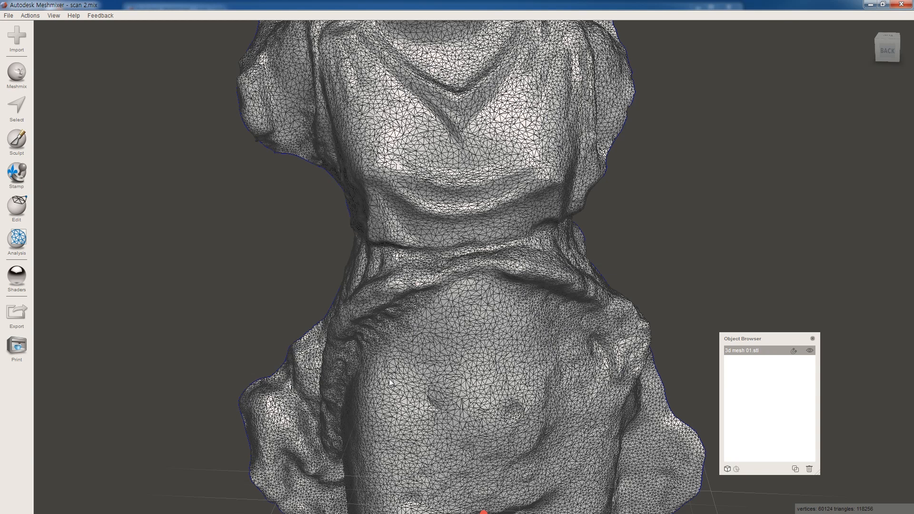
{"action": "left_click", "coordinate": [14, 110]}
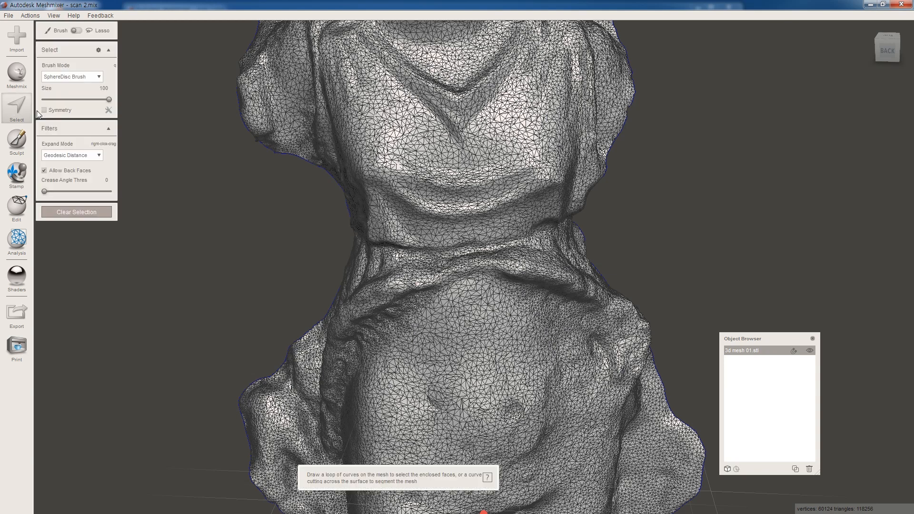
{"action": "double_click", "coordinate": [475, 153]}
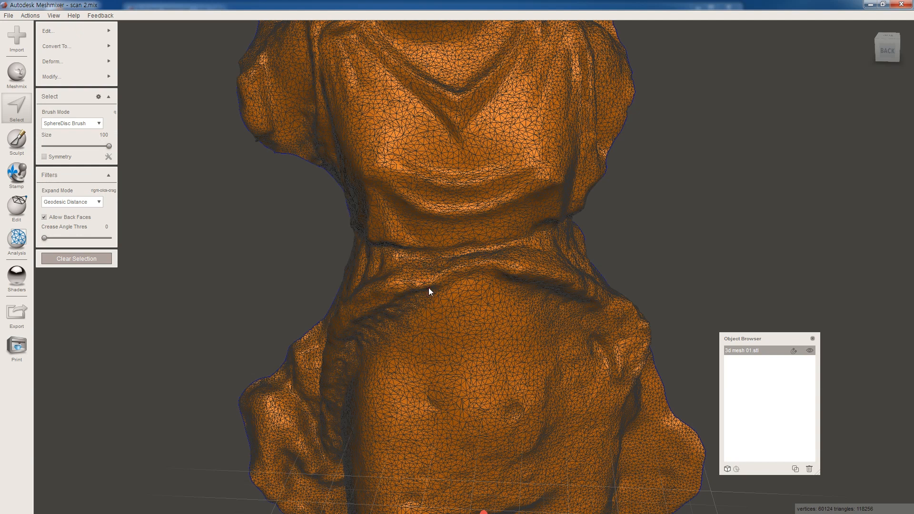
{"action": "left_click", "coordinate": [75, 33]}
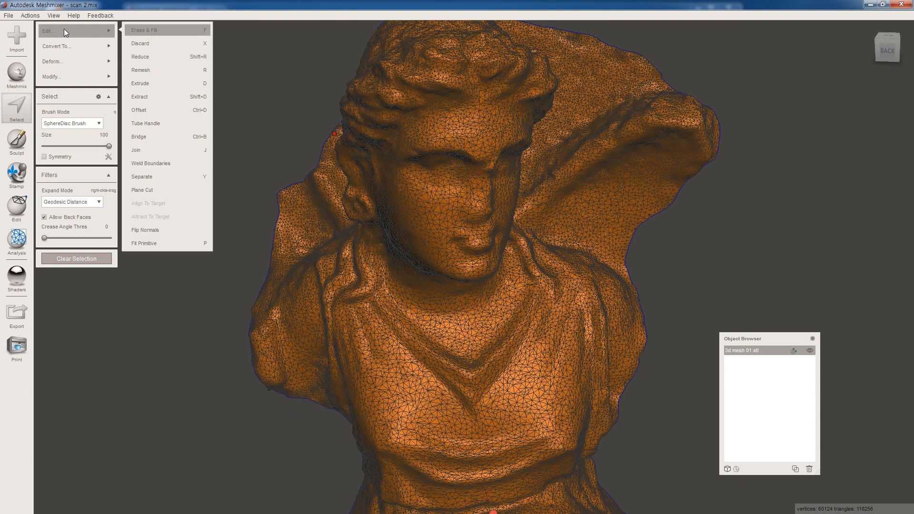
{"action": "mouse_move", "coordinate": [59, 61]}
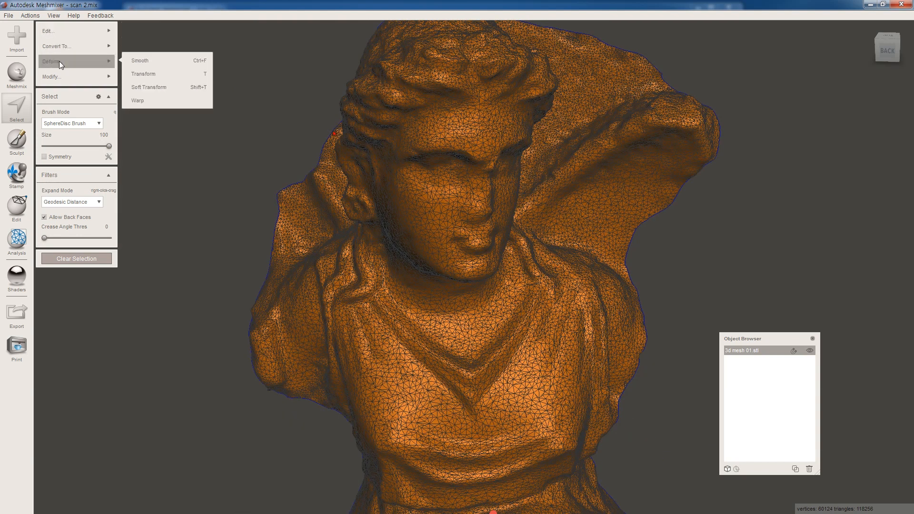
{"action": "mouse_move", "coordinate": [95, 32]}
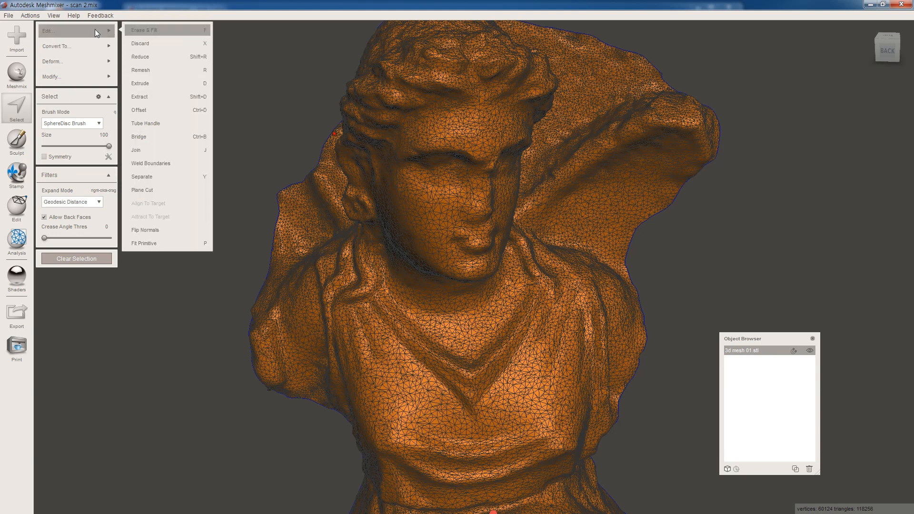
{"action": "left_click", "coordinate": [148, 71]}
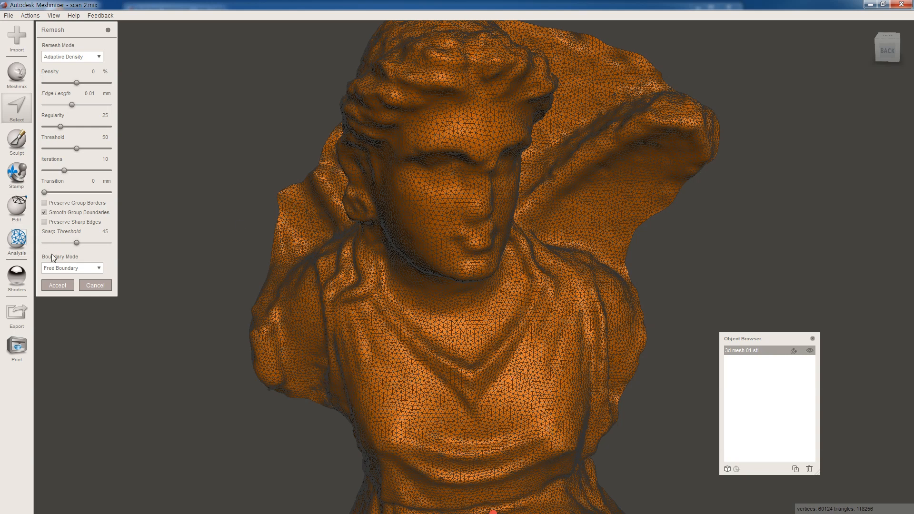
{"action": "left_click", "coordinate": [56, 286]}
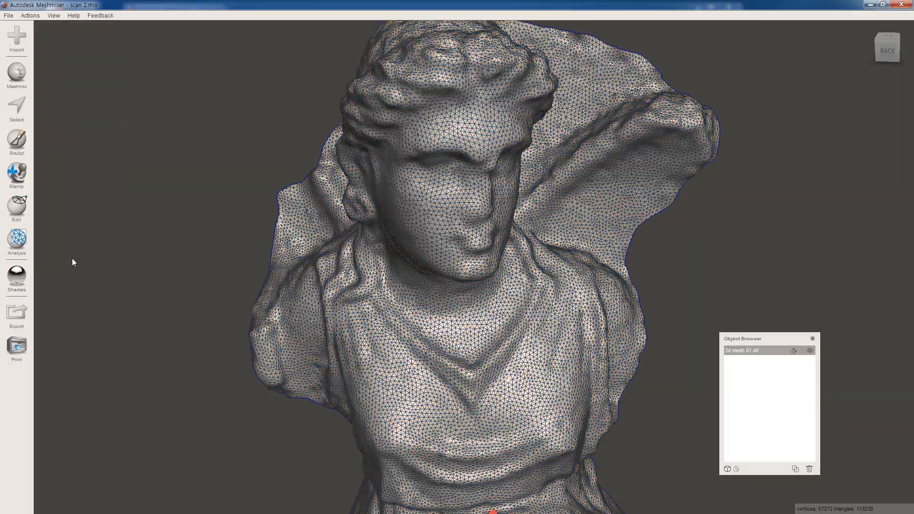
Examine the remeshed statue's triangle distribution and outer borders from a distance and up close around the head and chest
{"action": "right_click_drag", "start_coordinate": [347, 315], "coordinate": [306, 310]}
{"action": "scroll", "coordinate": [307, 310], "scroll_direction": "down", "scroll_amount": 10}
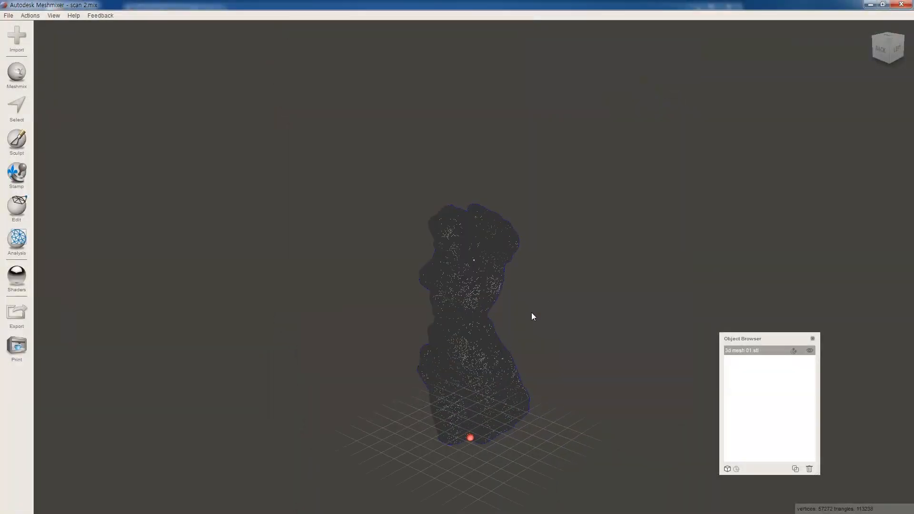
{"action": "scroll", "coordinate": [523, 342], "scroll_direction": "up", "scroll_amount": 5}
{"action": "scroll", "coordinate": [573, 326], "scroll_direction": "up", "scroll_amount": 5}
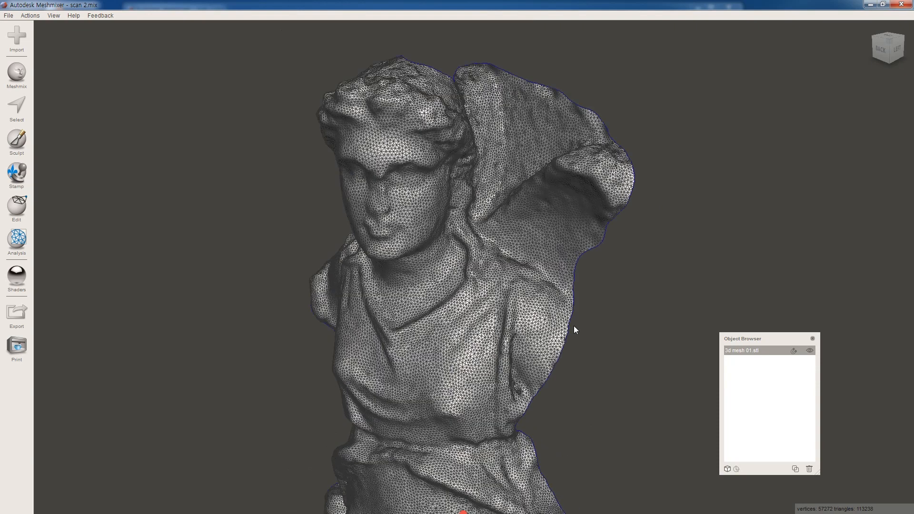
{"action": "scroll", "coordinate": [573, 326], "scroll_direction": "down", "scroll_amount": 10}
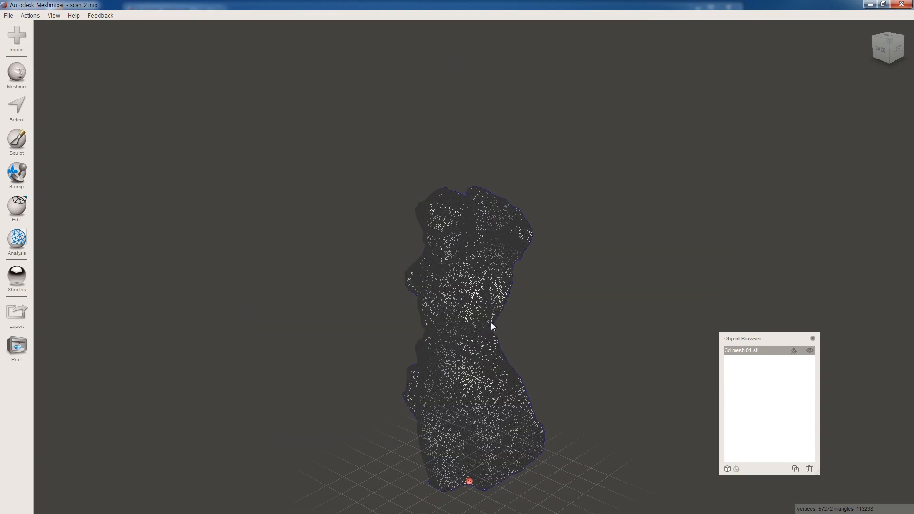
{"action": "scroll", "coordinate": [493, 324], "scroll_direction": "up", "scroll_amount": 1}
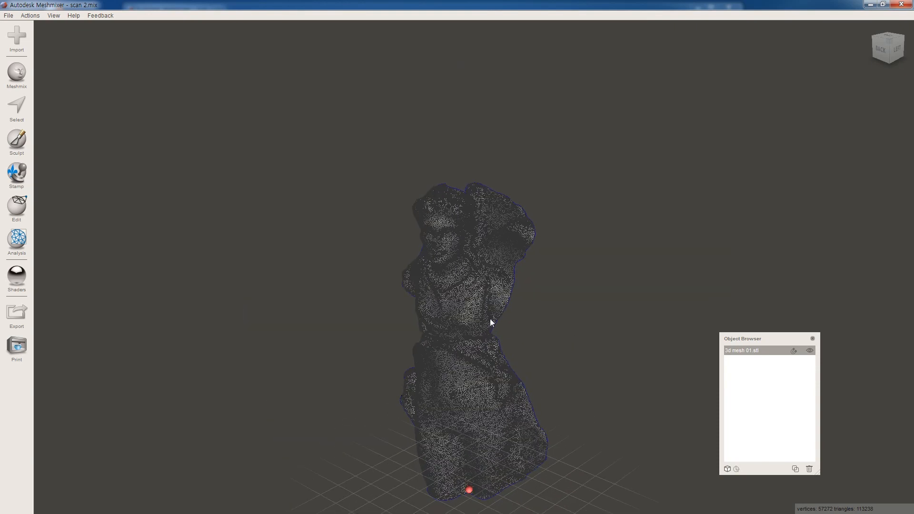
{"action": "middle_click_drag", "start_coordinate": [490, 322], "coordinate": [491, 320]}
{"action": "scroll", "coordinate": [490, 324], "scroll_direction": "down", "scroll_amount": 8}
{"action": "scroll", "coordinate": [512, 296], "scroll_direction": "up", "scroll_amount": 7}
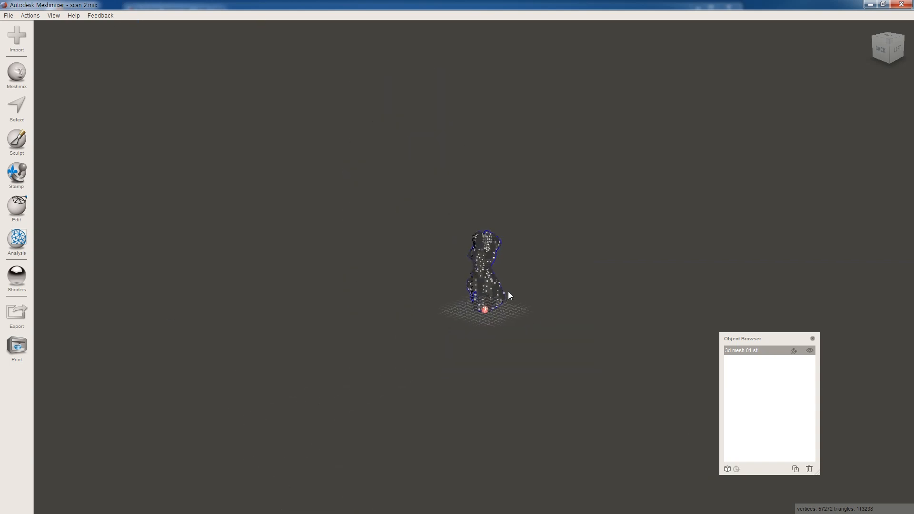
{"action": "scroll", "coordinate": [521, 267], "scroll_direction": "up", "scroll_amount": 4}
{"action": "mouse_move", "coordinate": [518, 263]}
{"action": "middle_mouse_down"}
{"action": "mouse_move", "coordinate": [509, 266]}
{"action": "mouse_move", "coordinate": [517, 268]}
{"action": "middle_mouse_up"}
{"action": "scroll", "coordinate": [519, 278], "scroll_direction": "up", "scroll_amount": 8}
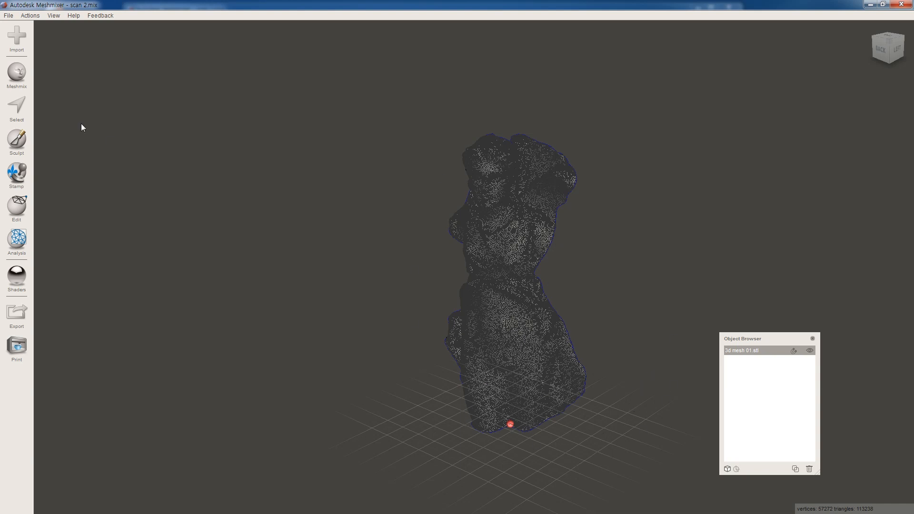
Export the remeshed statue in STL Binary Format as 3d mesh 04.stl
{"action": "right_click_drag", "start_coordinate": [508, 267], "coordinate": [557, 272]}
{"action": "middle_click_drag", "start_coordinate": [558, 272], "coordinate": [452, 275]}
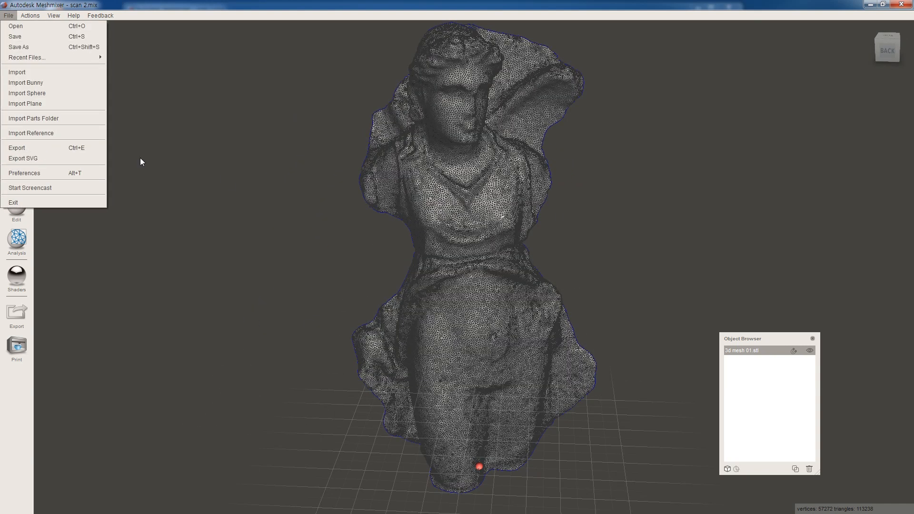
{"action": "left_click", "coordinate": [38, 147]}
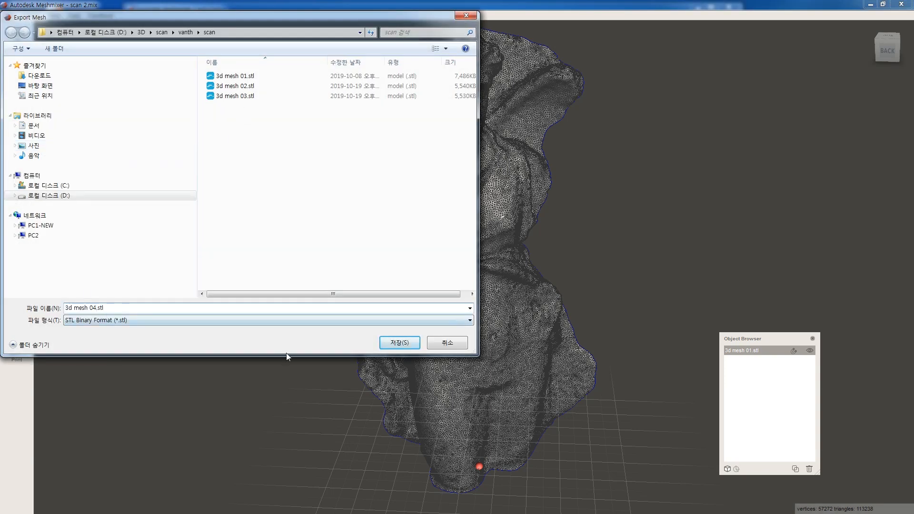
{"action": "left_click", "coordinate": [400, 343]}
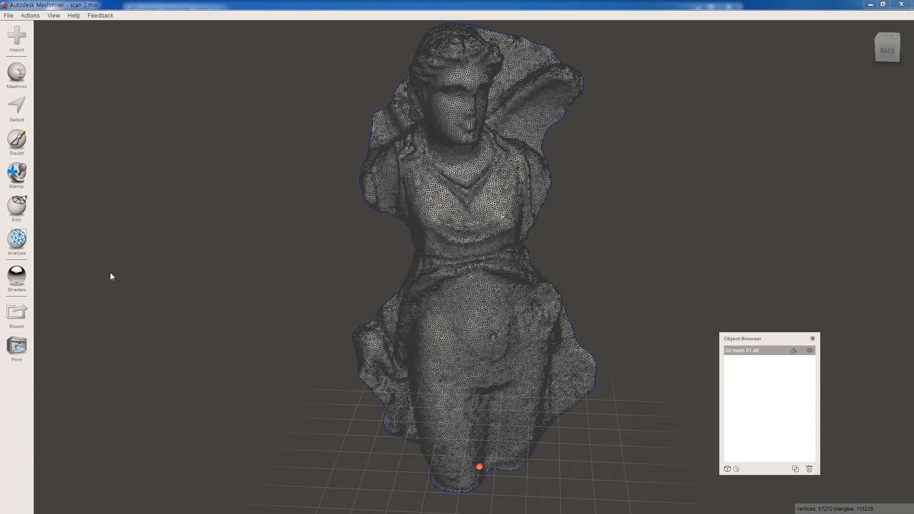
Replace the current scene with the mesh file 3d mesh 03.stl and inspect its open inner side and borders
{"action": "left_click_drag", "start_coordinate": [0, 141], "coordinate": [261, 159]}
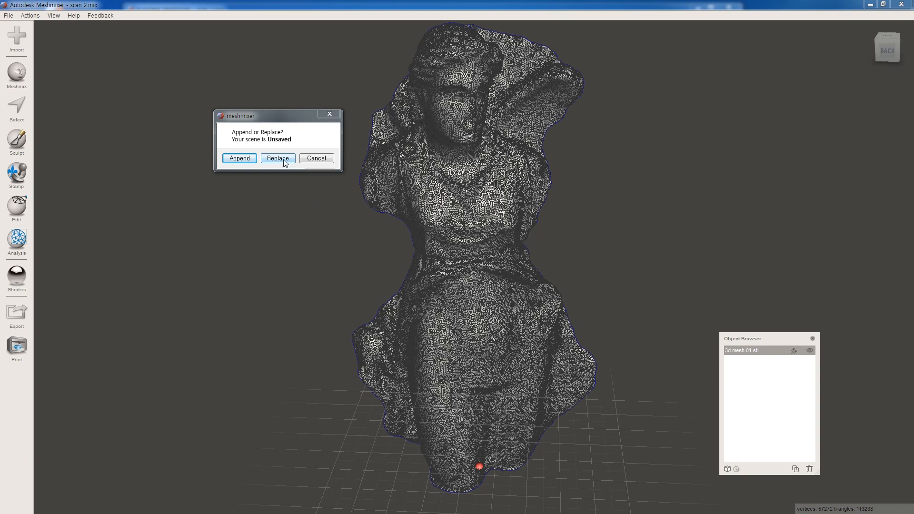
{"action": "left_click", "coordinate": [286, 161]}
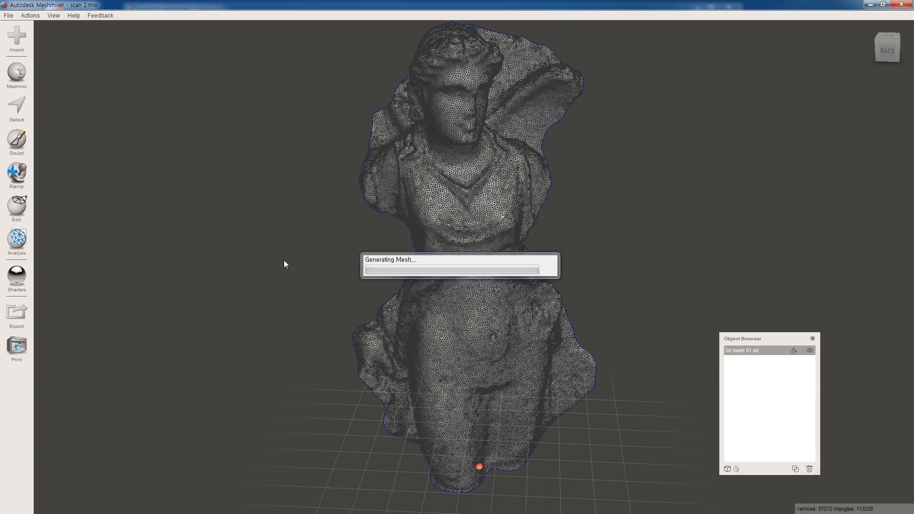
{"action": "right_click_drag", "start_coordinate": [243, 314], "coordinate": [477, 355]}
{"action": "scroll", "coordinate": [445, 303], "scroll_direction": "up", "scroll_amount": 6}
{"action": "scroll", "coordinate": [548, 326], "scroll_direction": "down", "scroll_amount": 8}
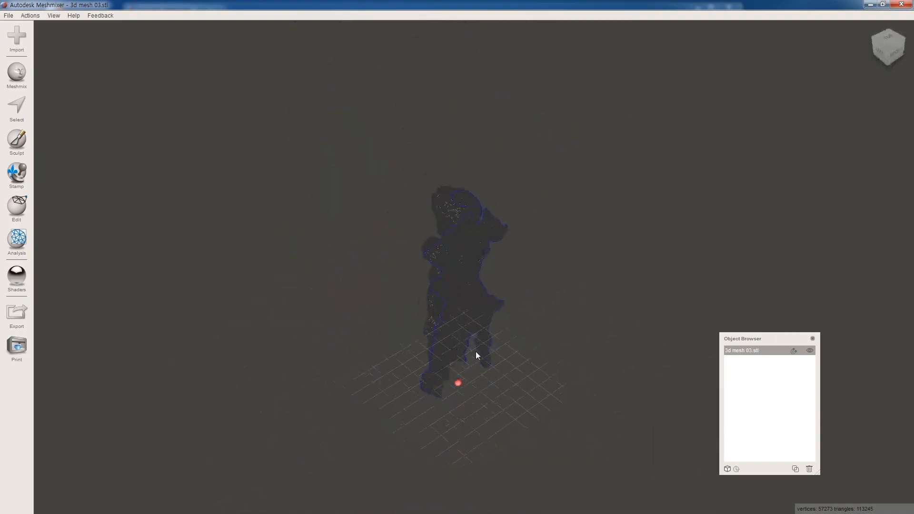
{"action": "scroll", "coordinate": [476, 343], "scroll_direction": "up", "scroll_amount": 10}
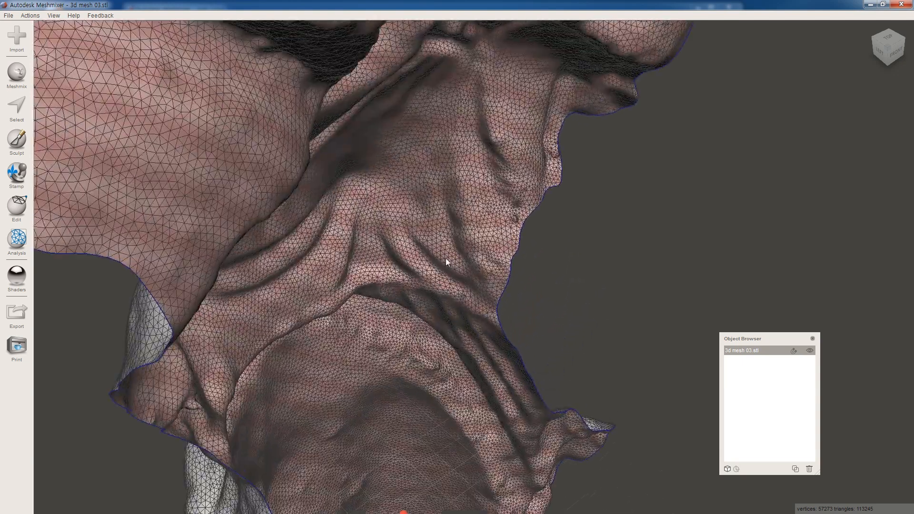
{"action": "right_click_drag", "start_coordinate": [445, 261], "coordinate": [535, 394]}
{"action": "scroll", "coordinate": [623, 269], "scroll_direction": "down", "scroll_amount": 5}
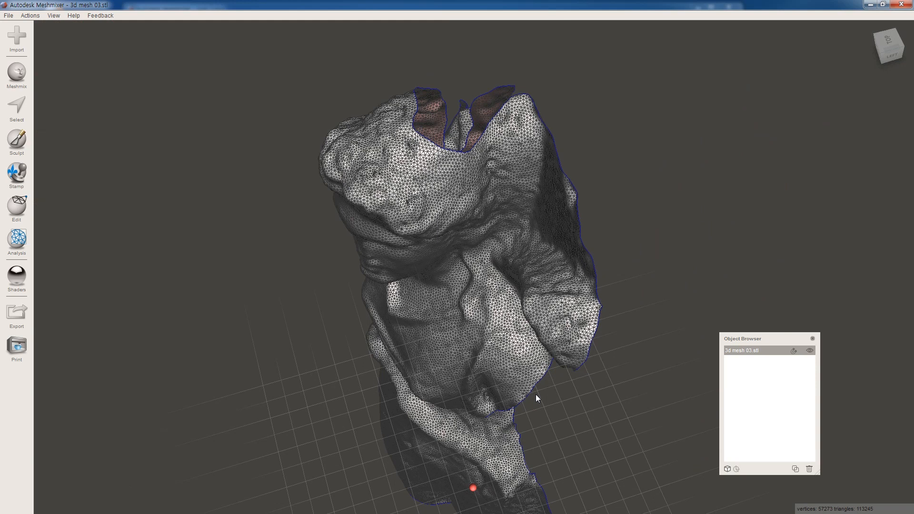